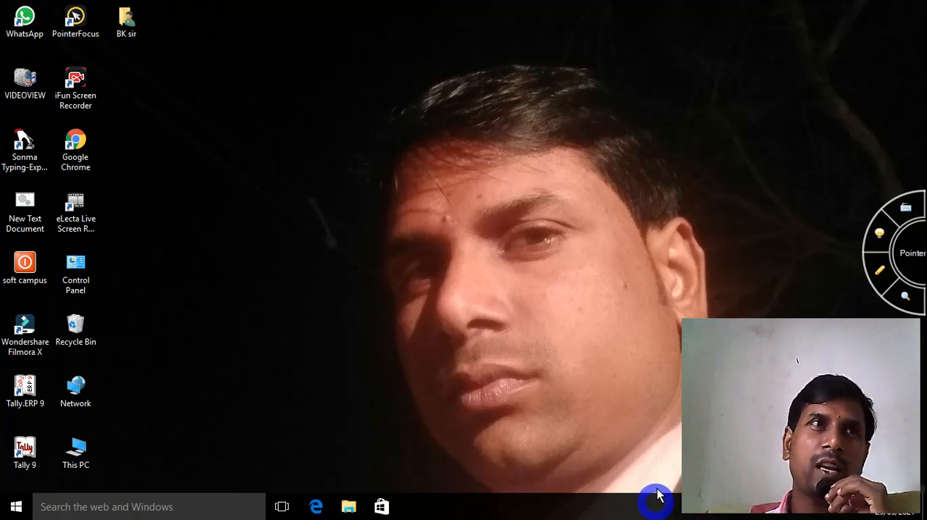
Refresh the desktop, then search for "word" and launch Microsoft Office Word 2007.
right_click(344, 155)
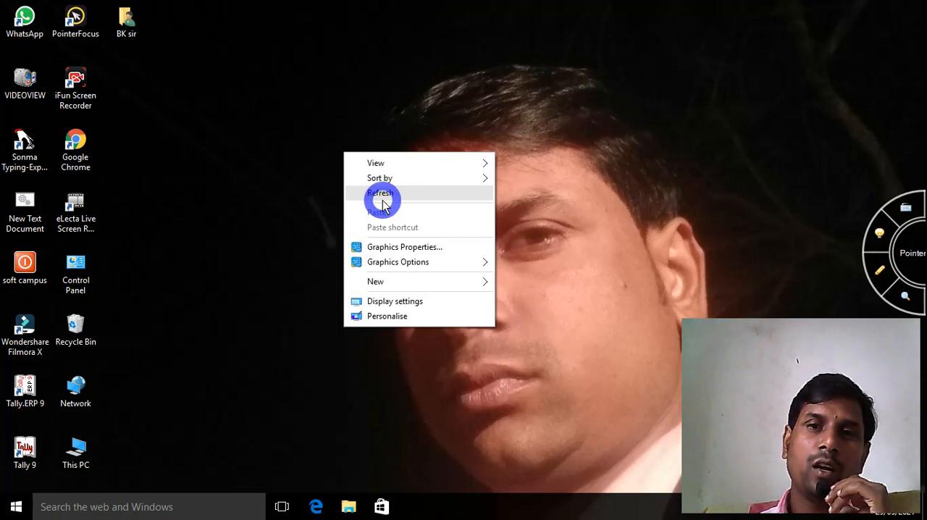
left_click(377, 194)
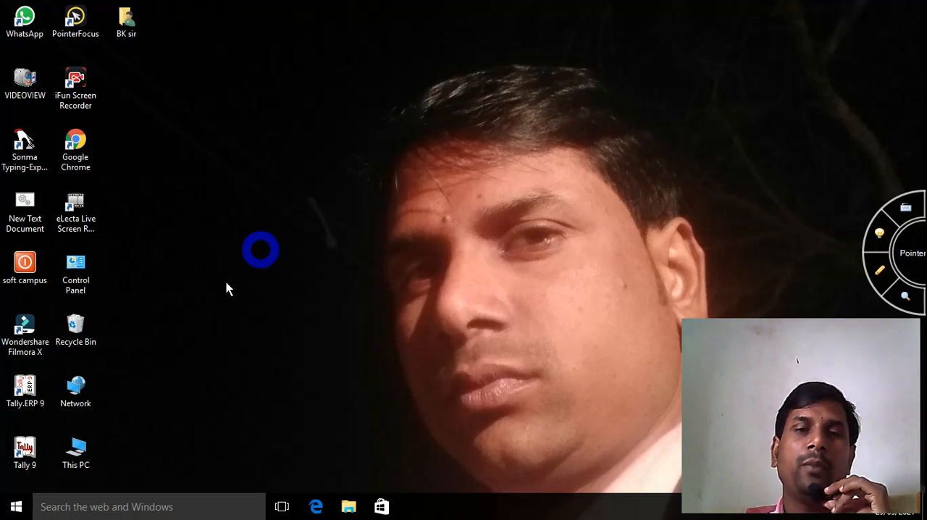
left_click(118, 511)
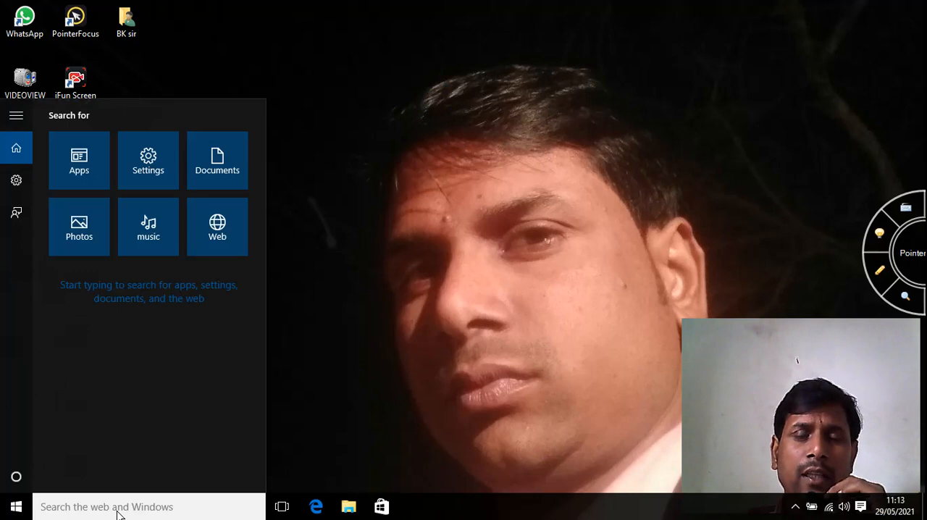
type("w")
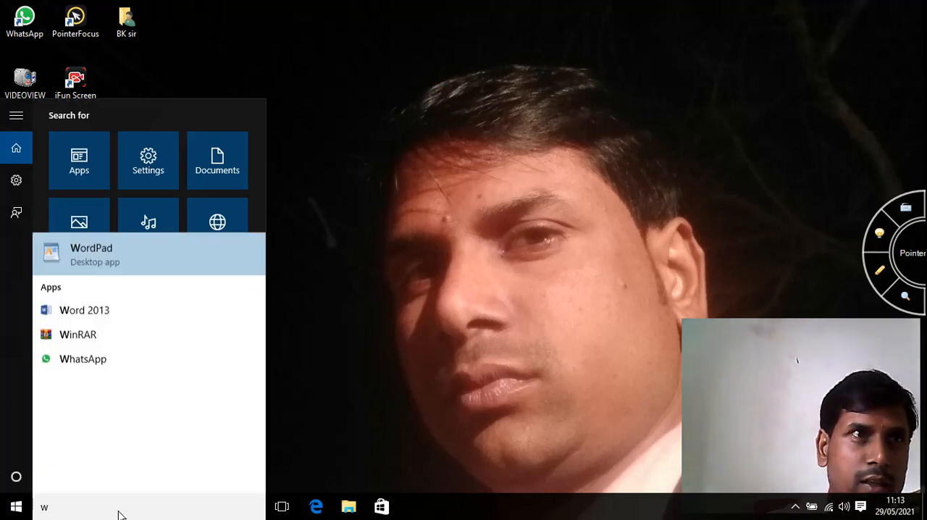
type("ord")
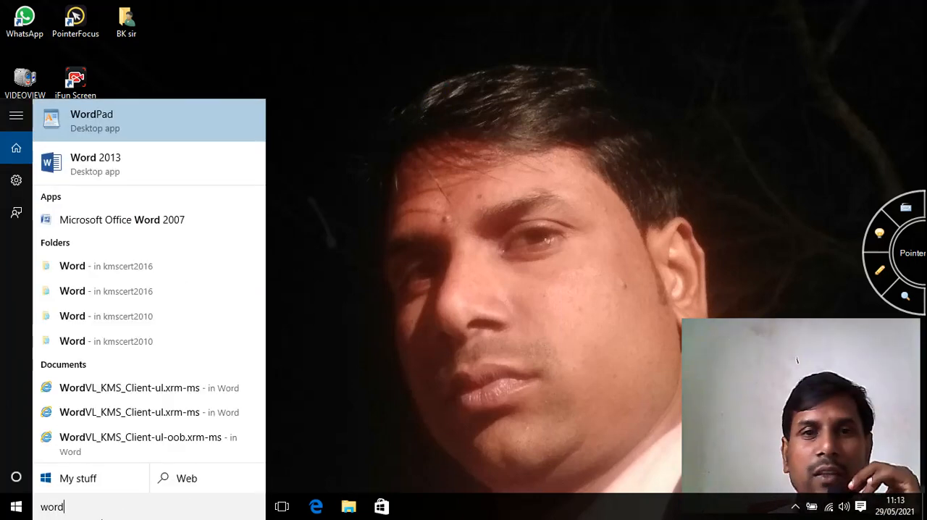
left_click(140, 222)
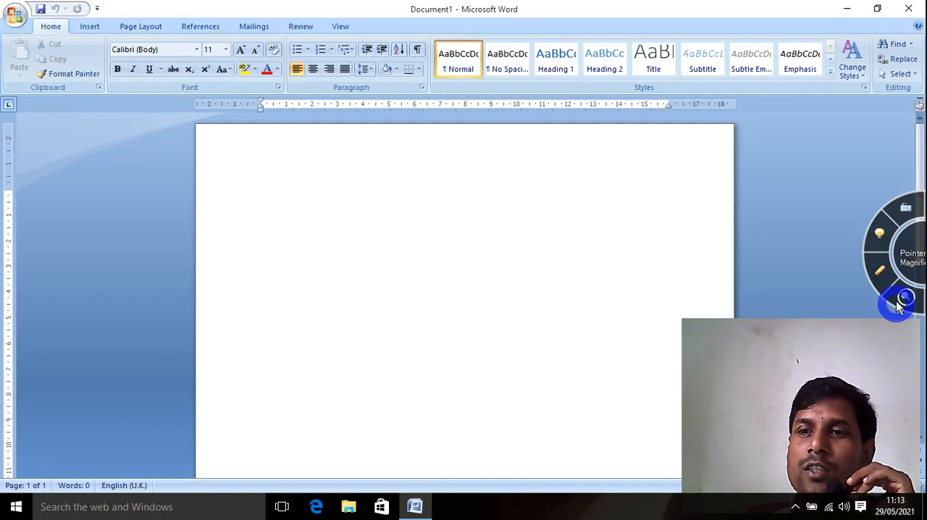
Circle the Styles group label with the on-screen annotation pen, then leave pen mode.
left_click(880, 273)
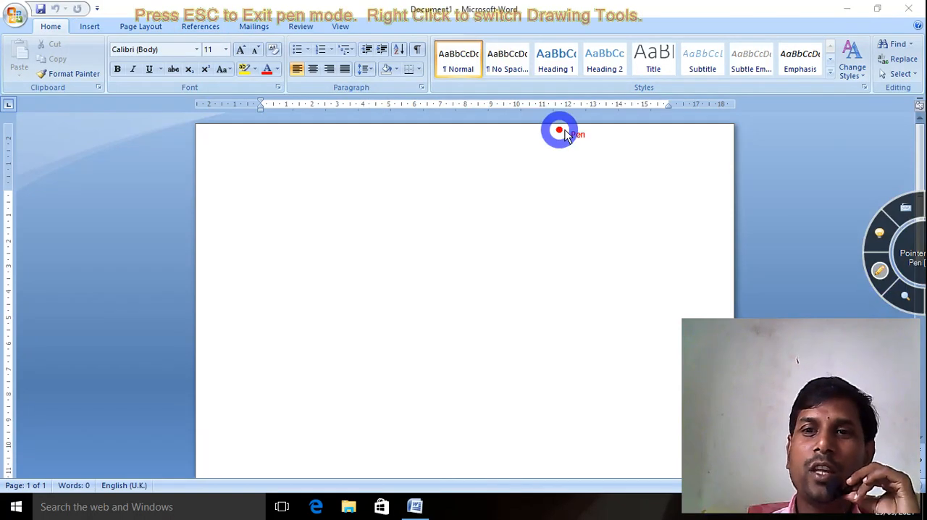
mouse_move(663, 90)
left_mouse_down()
mouse_move(635, 77)
mouse_move(615, 87)
mouse_move(663, 104)
left_mouse_up()
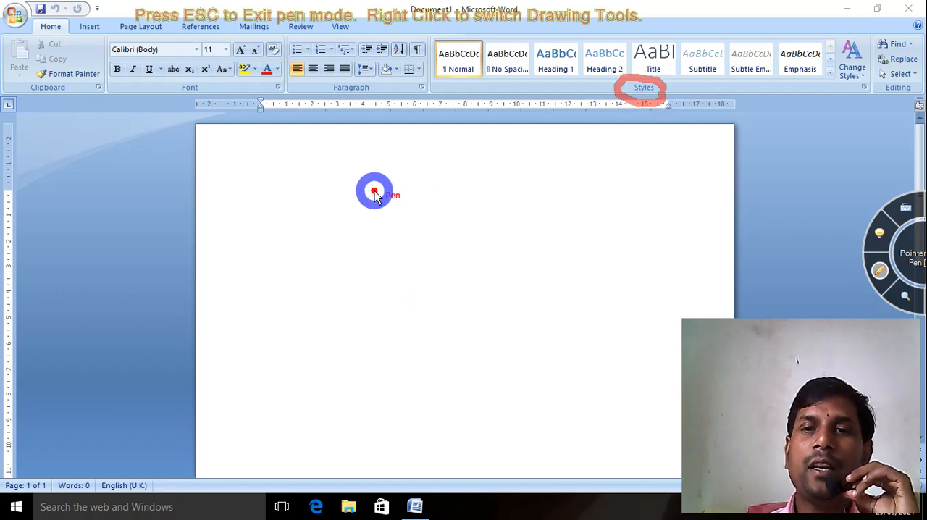
key("Escape")
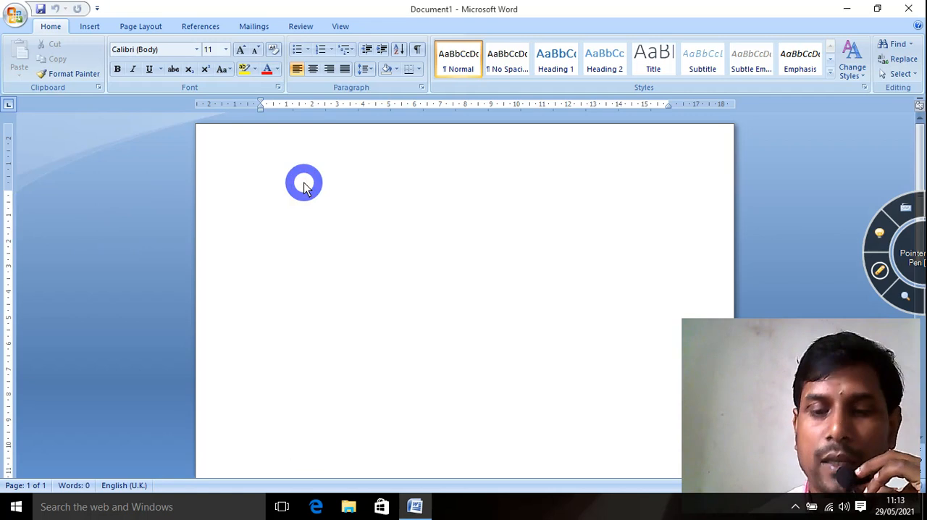
Generate sample paragraphs in the blank document with the =rand() function.
type("=")
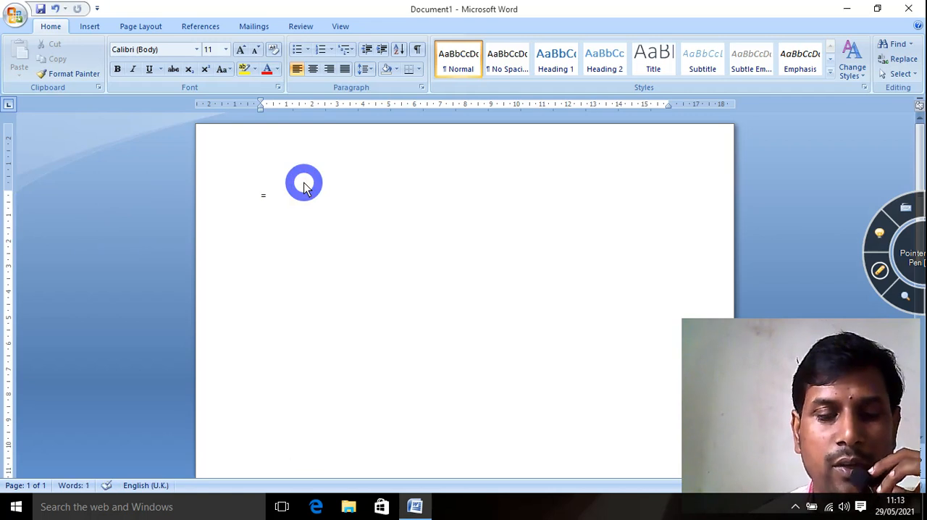
type("rand")
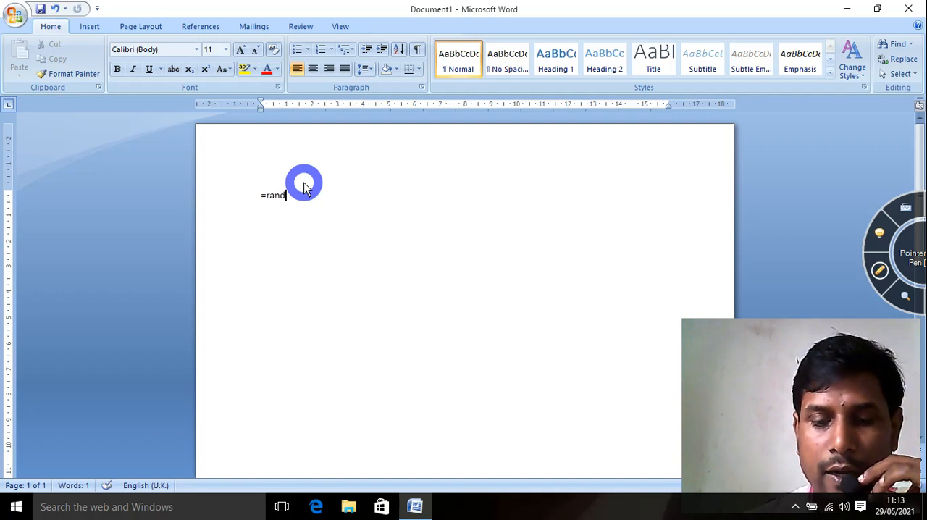
type("()")
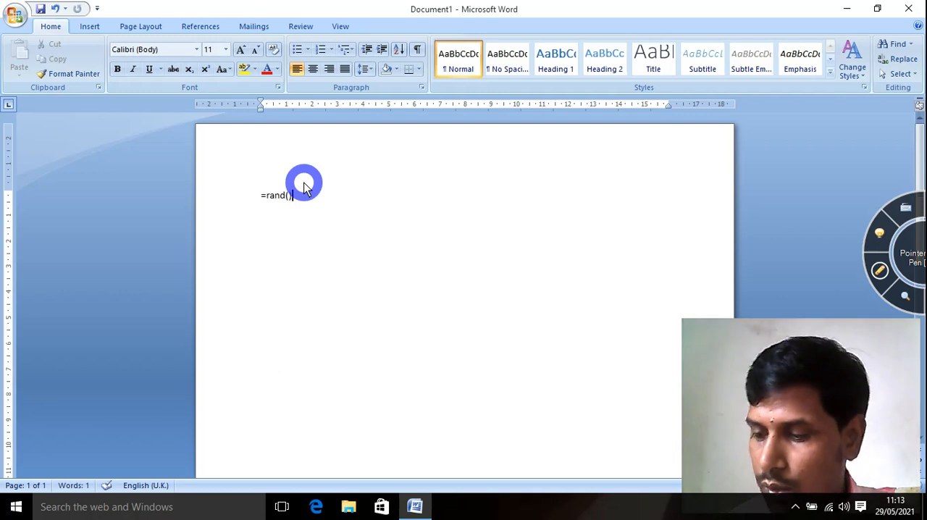
key("super+plus")
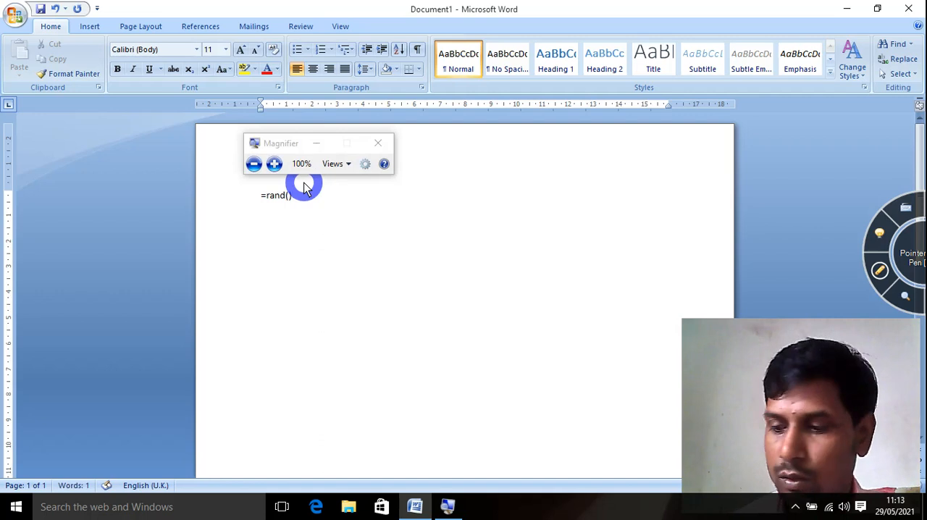
key("super+plus")
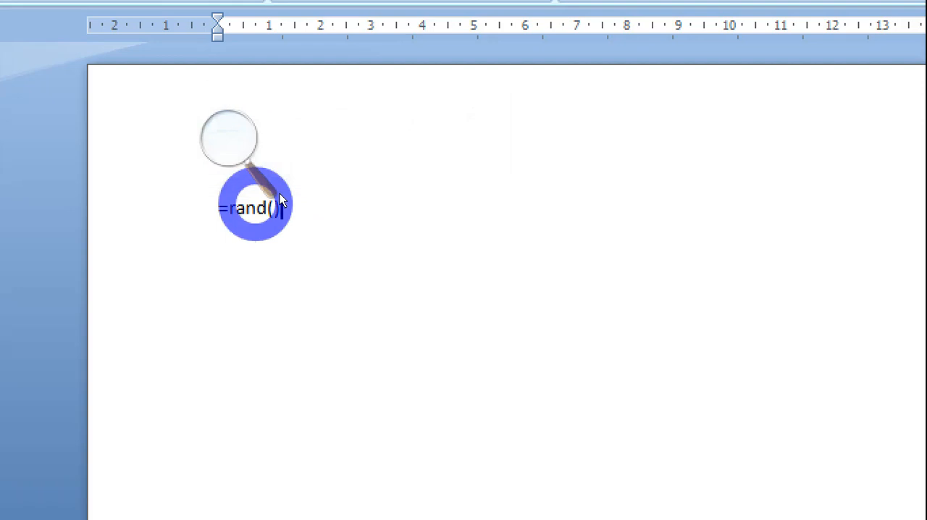
right_click(280, 194)
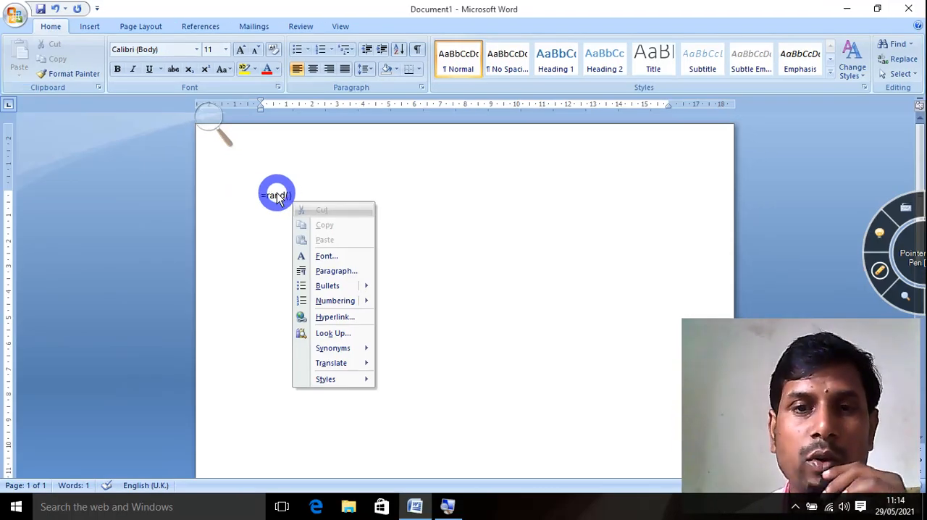
left_click(457, 242)
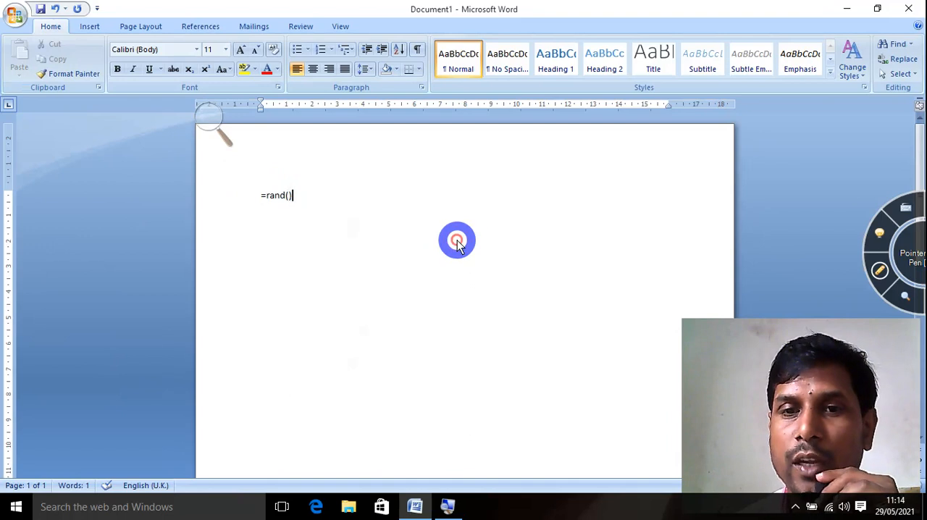
key("Return")
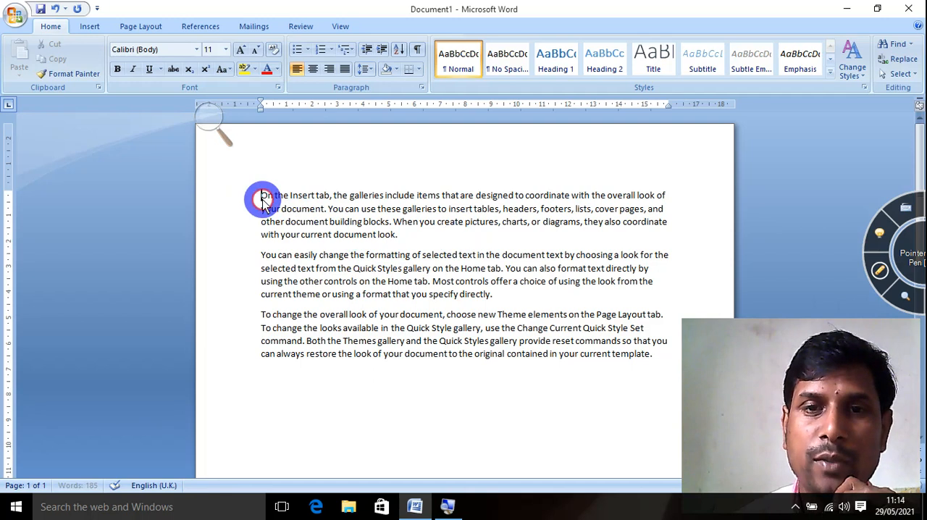
Apply the Heading 1 style to the first paragraph of the sample text.
left_click_drag(259, 198, 391, 238)
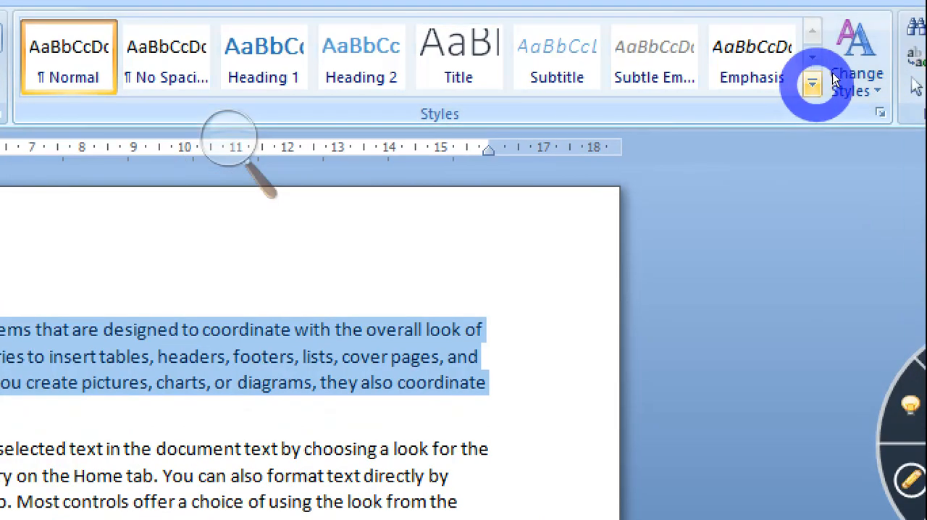
left_click(812, 83)
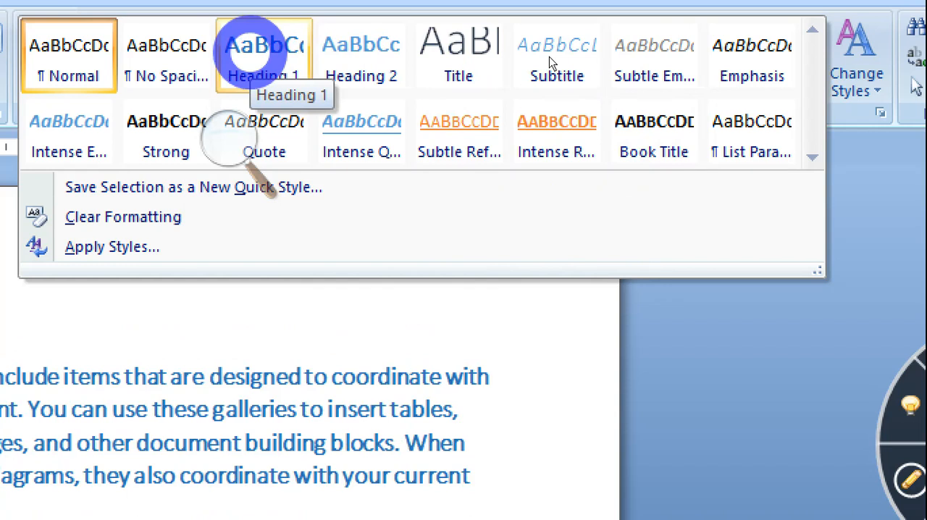
left_click(264, 45)
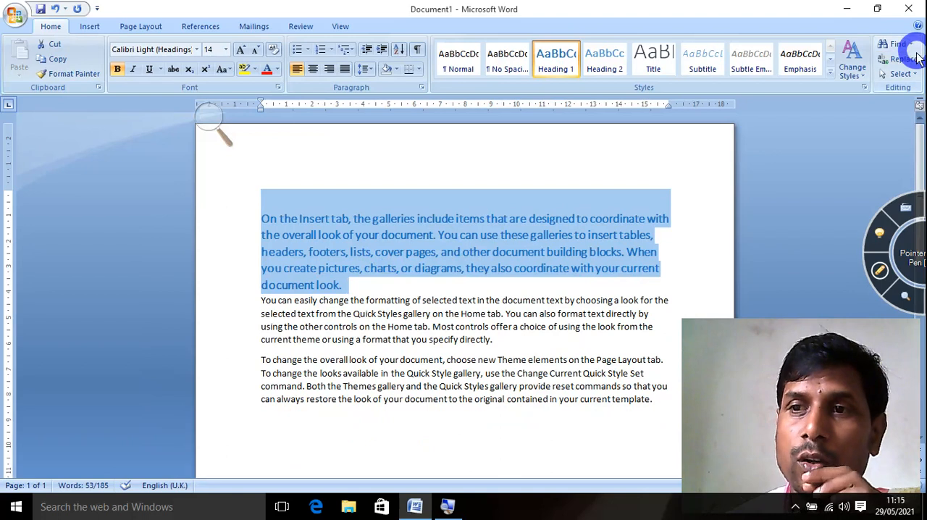
Examine the built-in theme colors for changing styles and the options offered under Find.
left_click(854, 71)
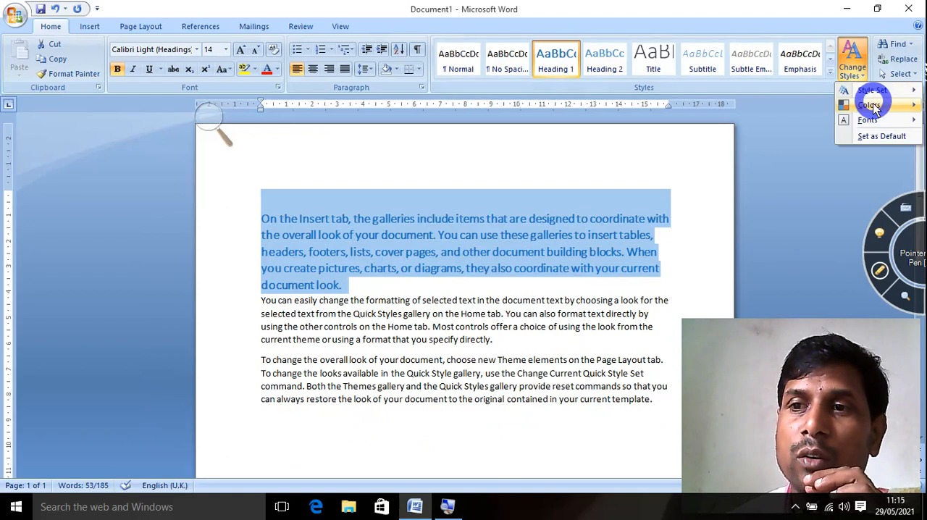
mouse_move(869, 105)
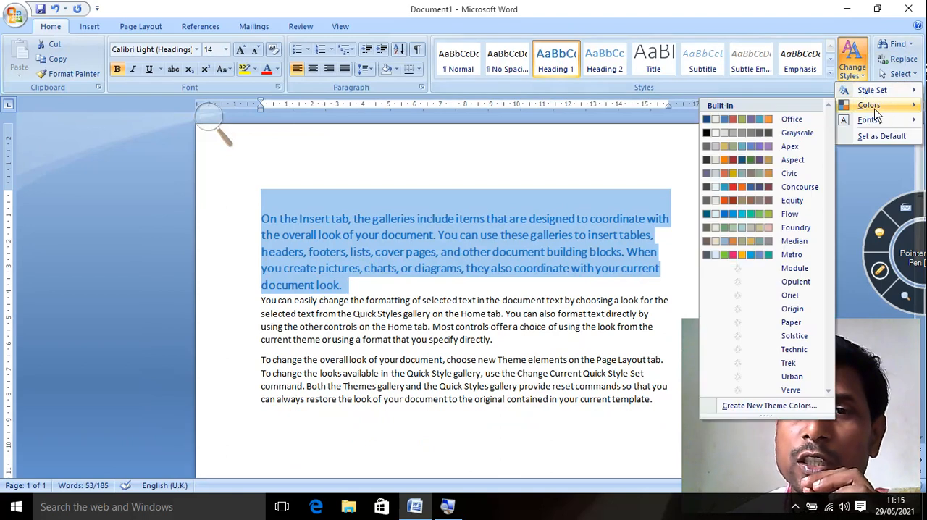
left_click(613, 181)
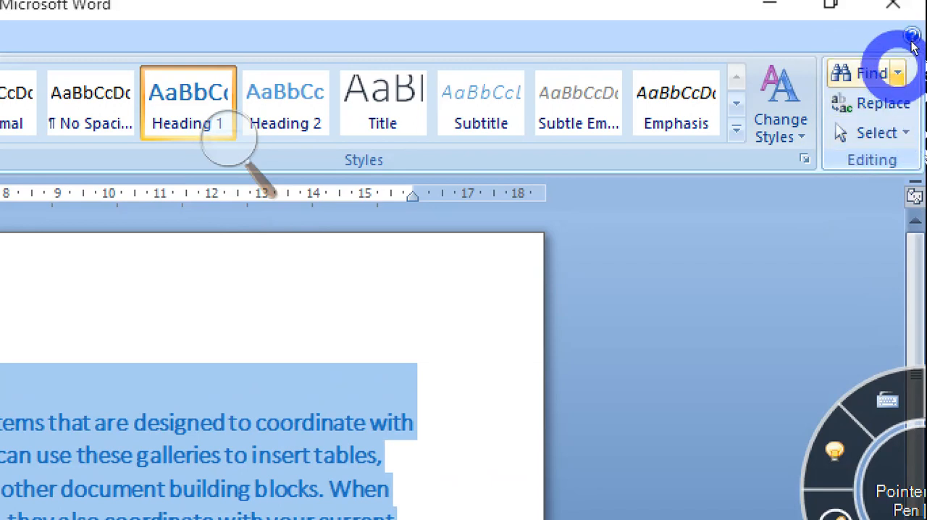
left_click(896, 72)
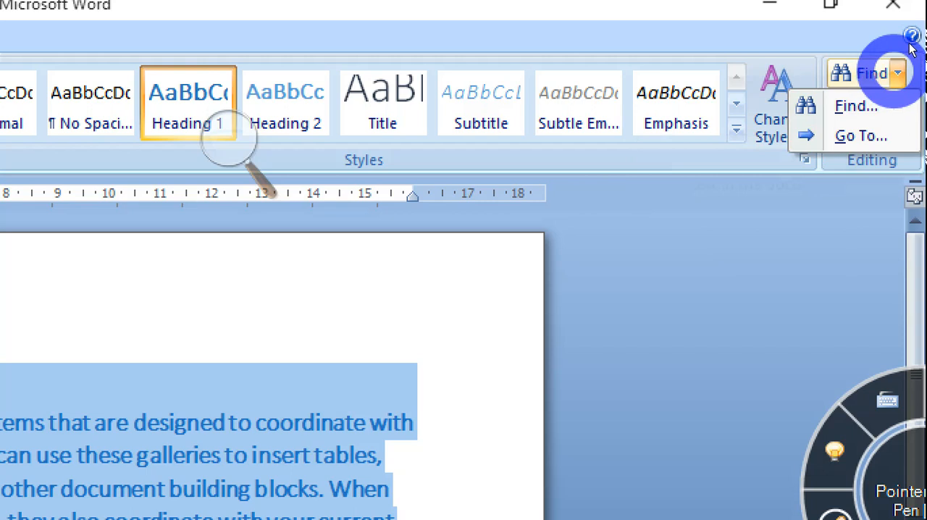
right_click(877, 64)
left_click(840, 210)
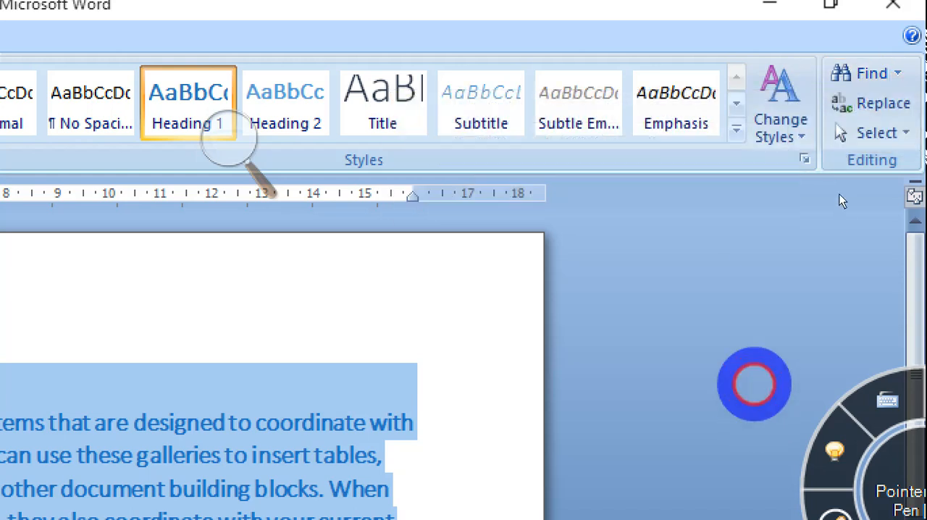
key("Delete")
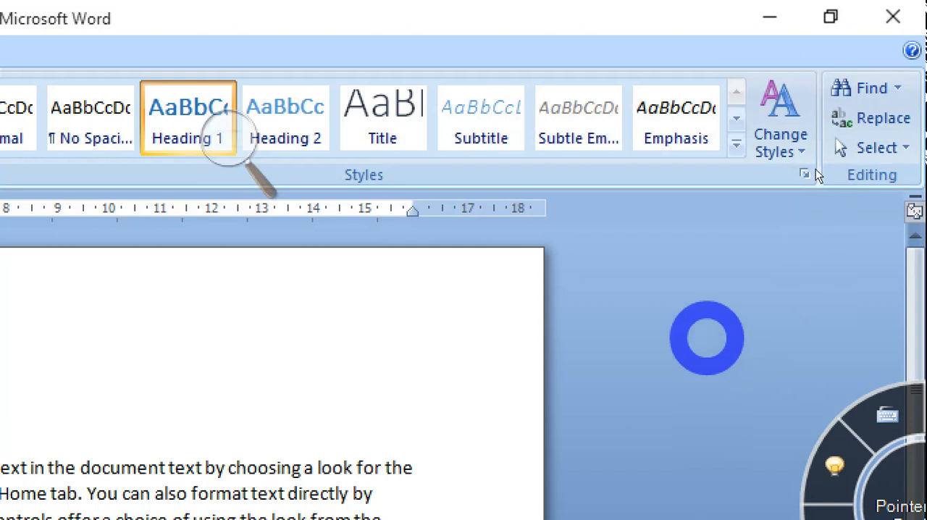
key("super+minus")
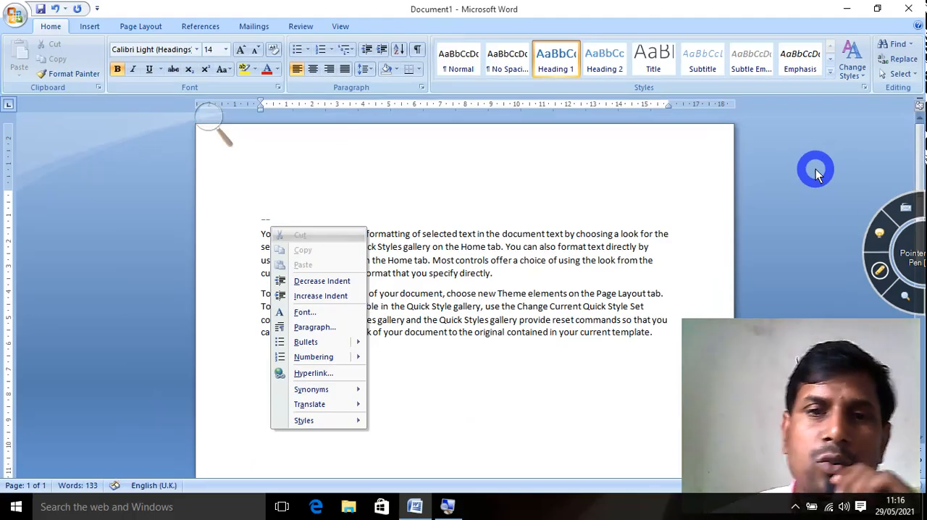
left_click(485, 169)
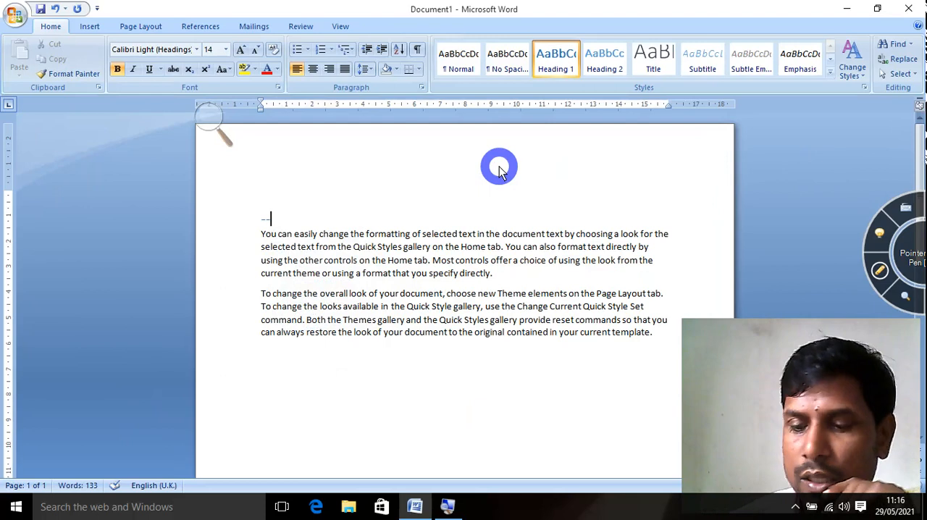
key("BackSpace")
key("BackSpace")
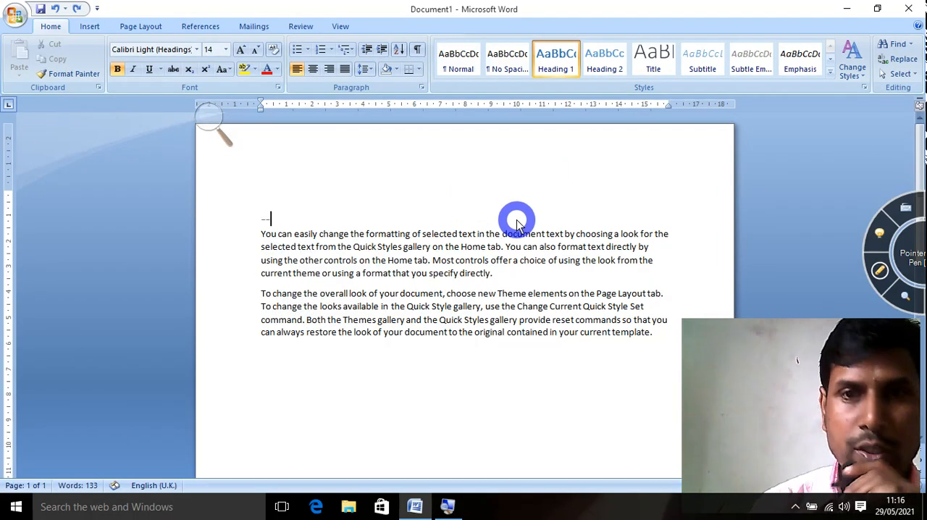
key("ctrl+z")
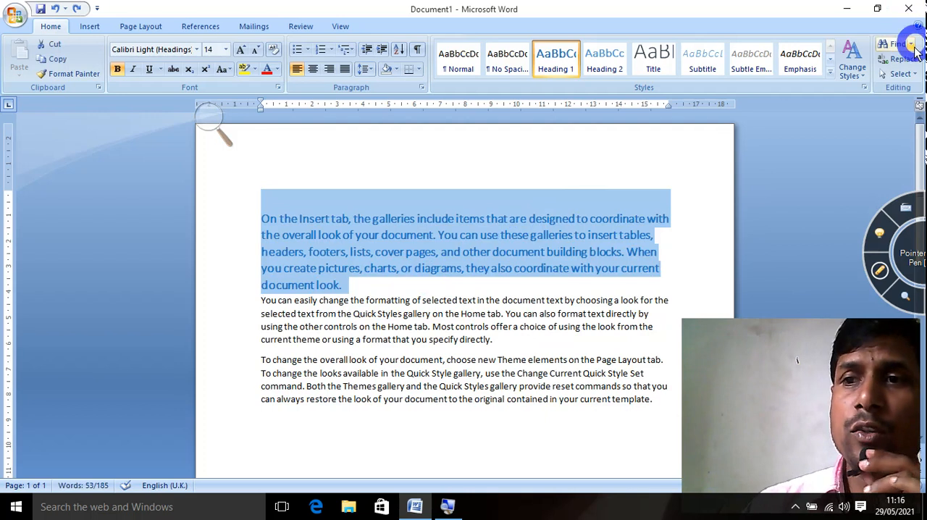
Search the document for the word "use" and go to its next occurrence.
left_click(467, 438)
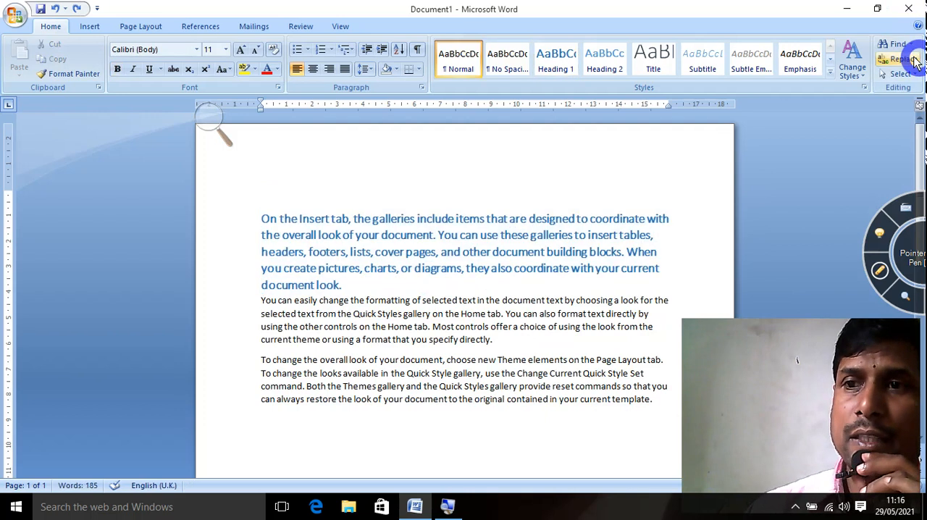
left_click(910, 44)
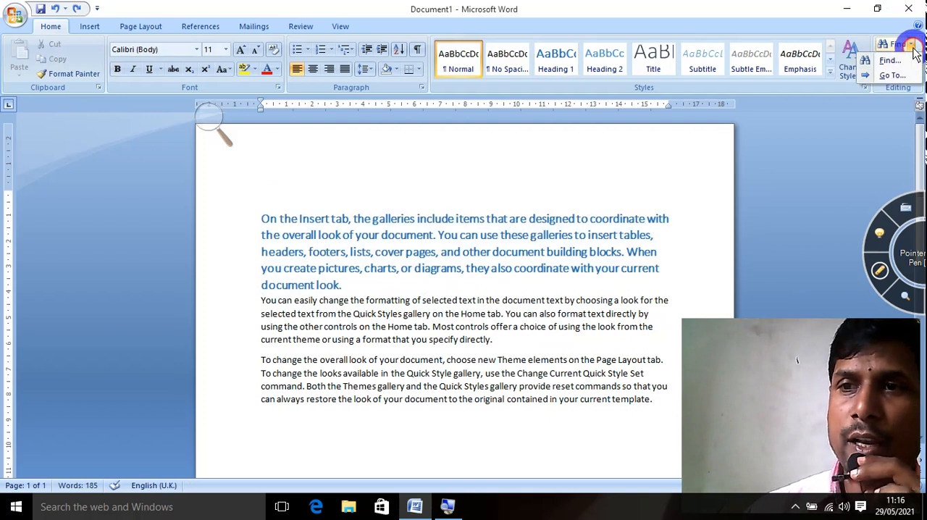
left_click(879, 66)
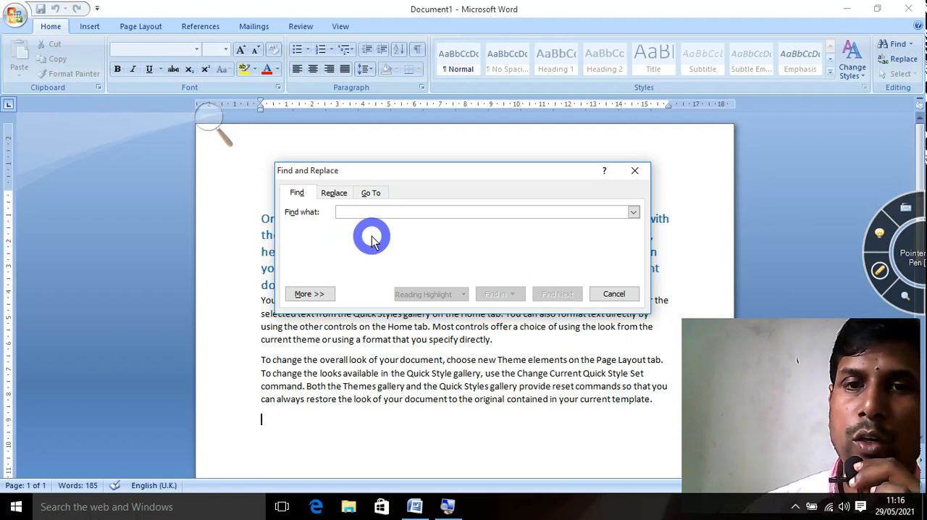
type("use")
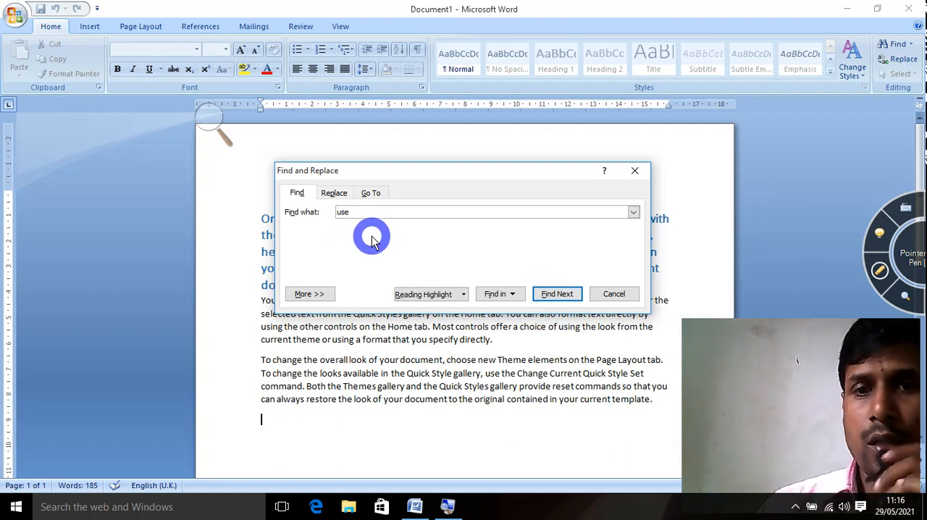
left_click(556, 294)
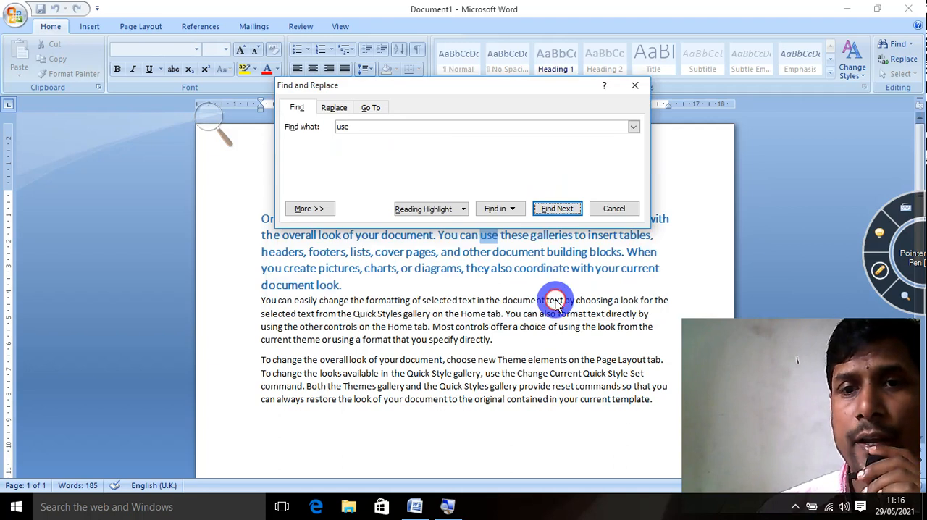
Continue finding "use" through the rest of the document until the search finishes.
left_click(556, 210)
left_click(556, 210)
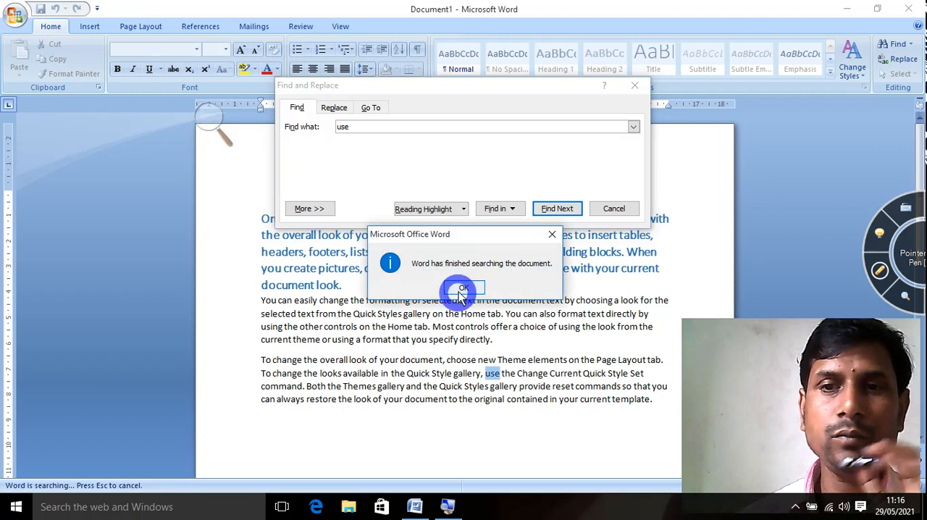
left_click(460, 290)
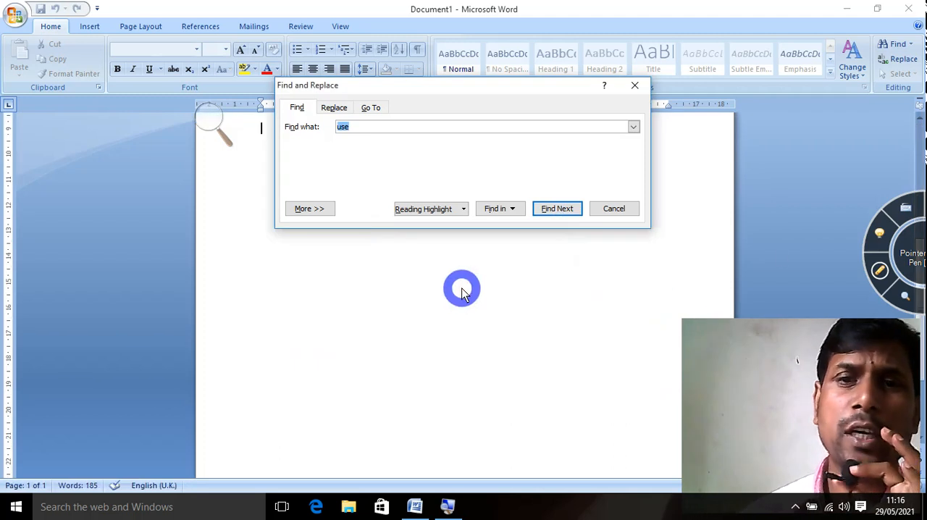
Set up a replacement for the word "use" with "used" as the replacement text.
left_click(335, 108)
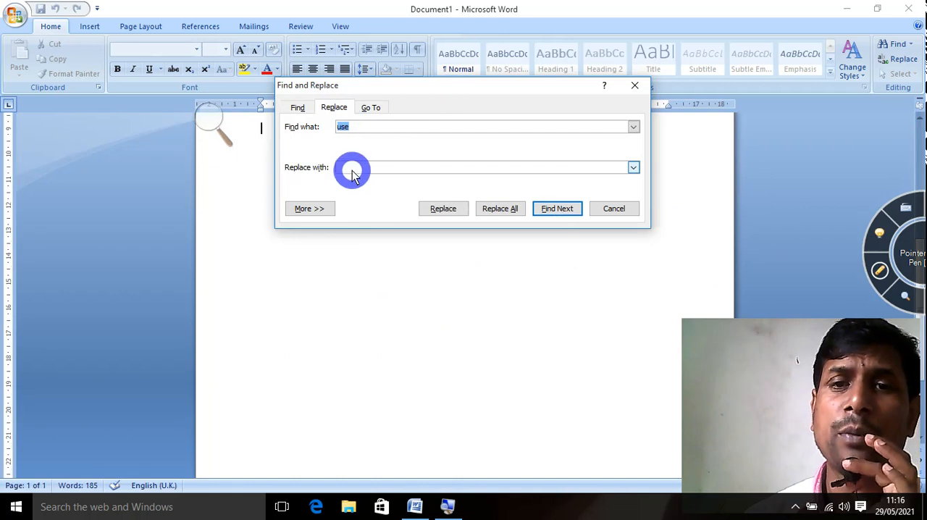
left_click(349, 168)
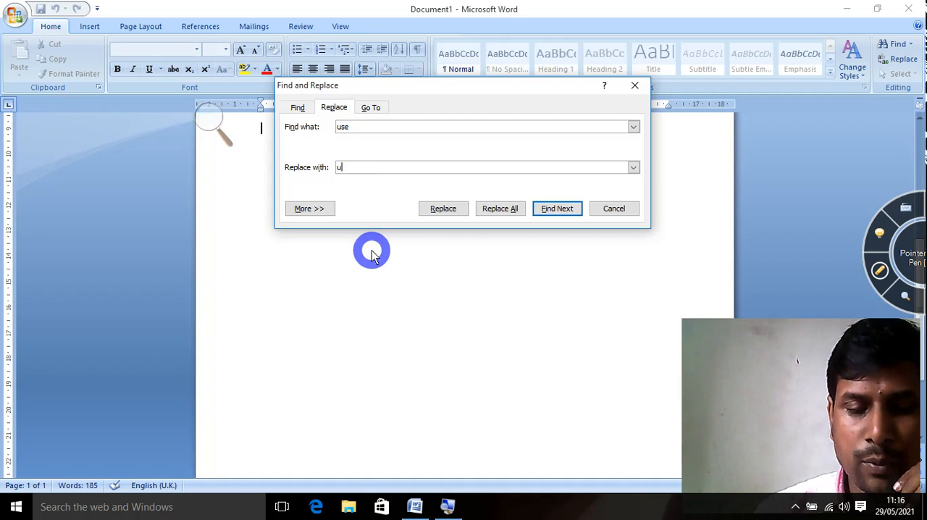
type("used")
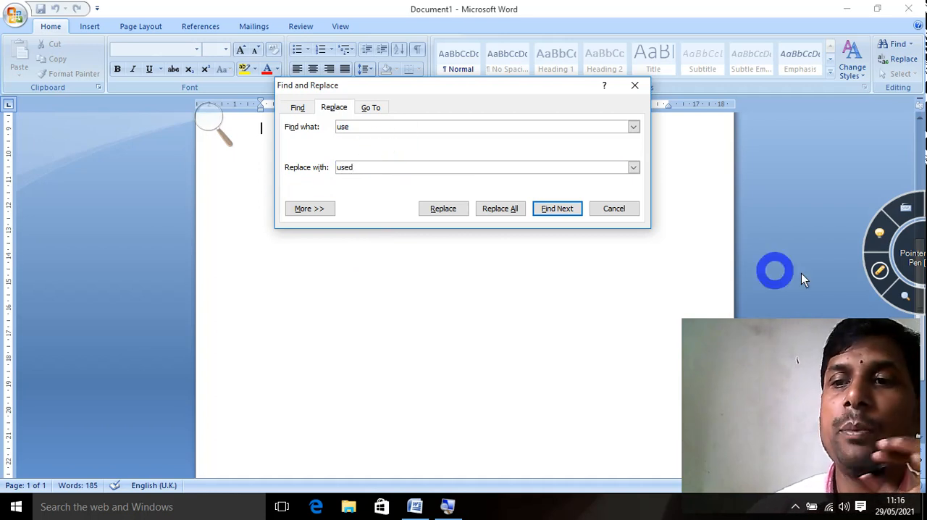
left_click(880, 277)
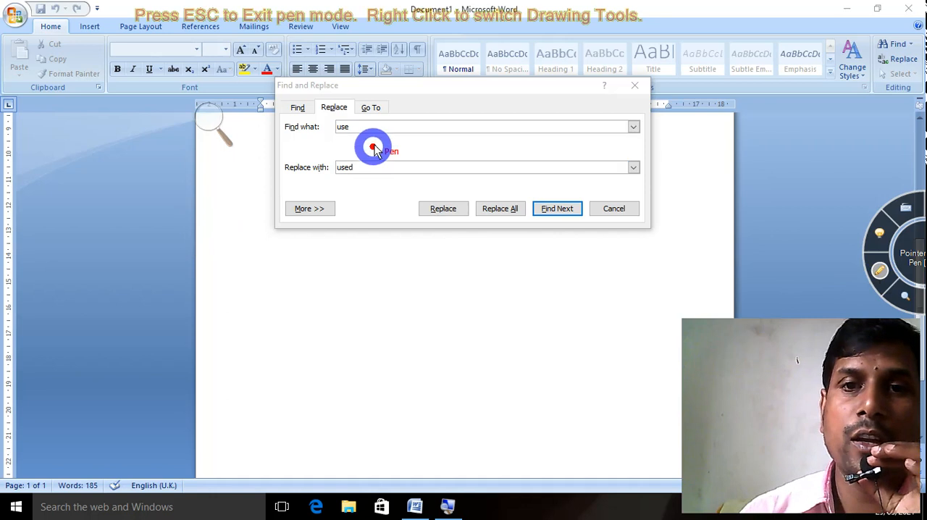
mouse_move(341, 109)
left_mouse_down()
mouse_move(330, 97)
mouse_move(302, 108)
mouse_move(326, 132)
mouse_move(351, 124)
mouse_move(353, 107)
left_mouse_up()
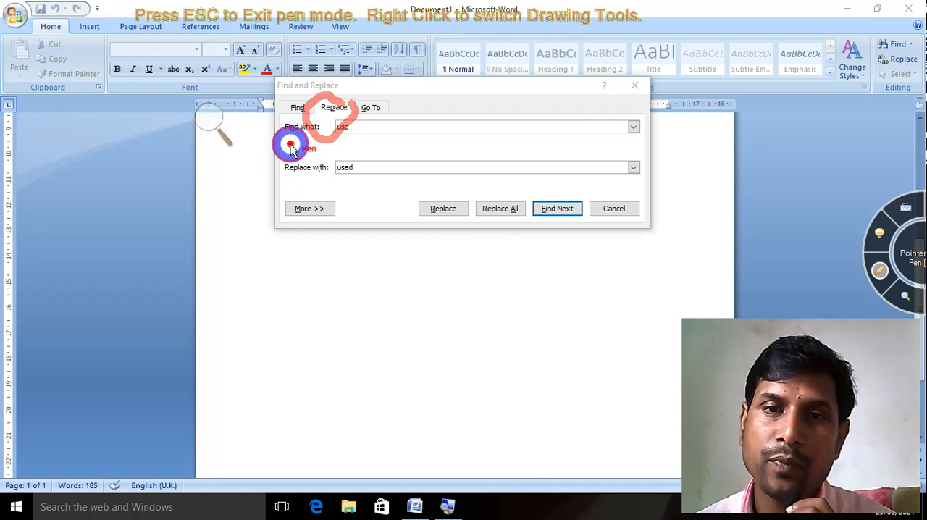
left_click_drag(290, 146, 335, 135)
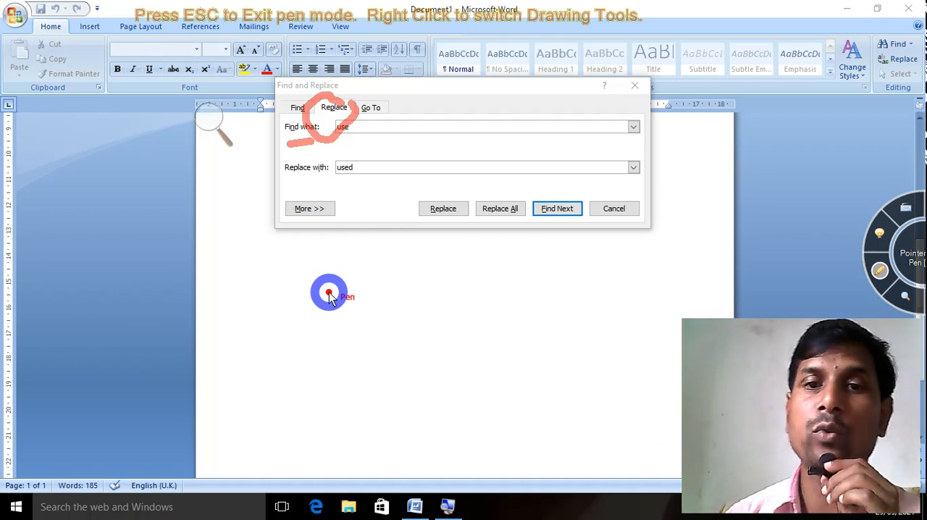
key("Escape")
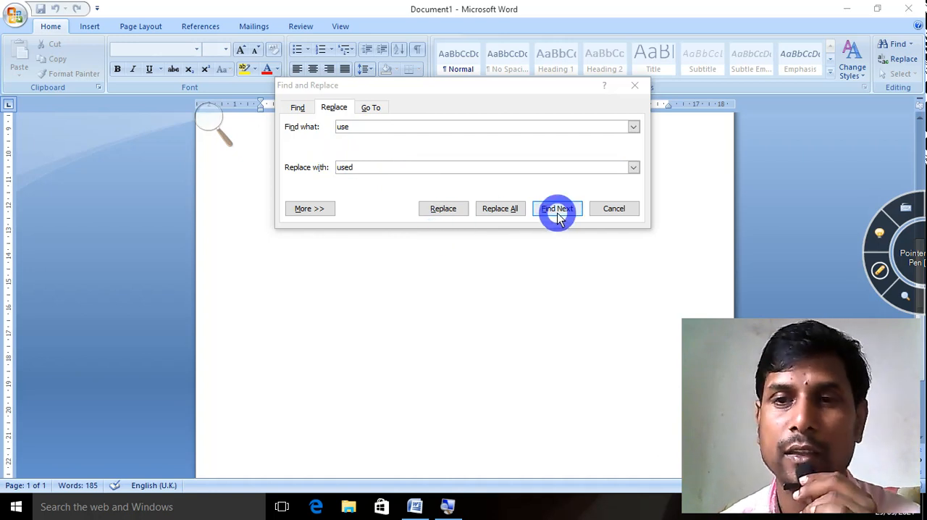
Replace all occurrences of "use" with "used" in the document and close the Find and Replace dialog.
left_click(443, 213)
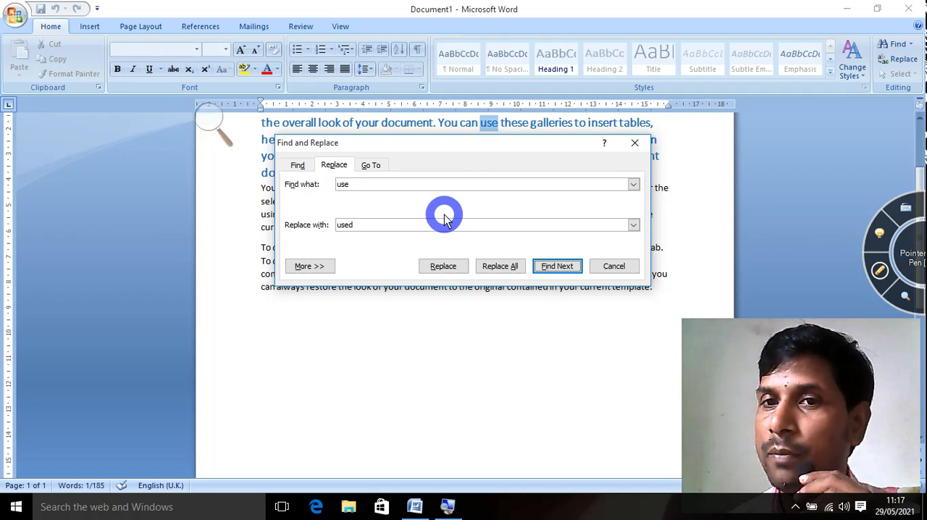
left_click(507, 266)
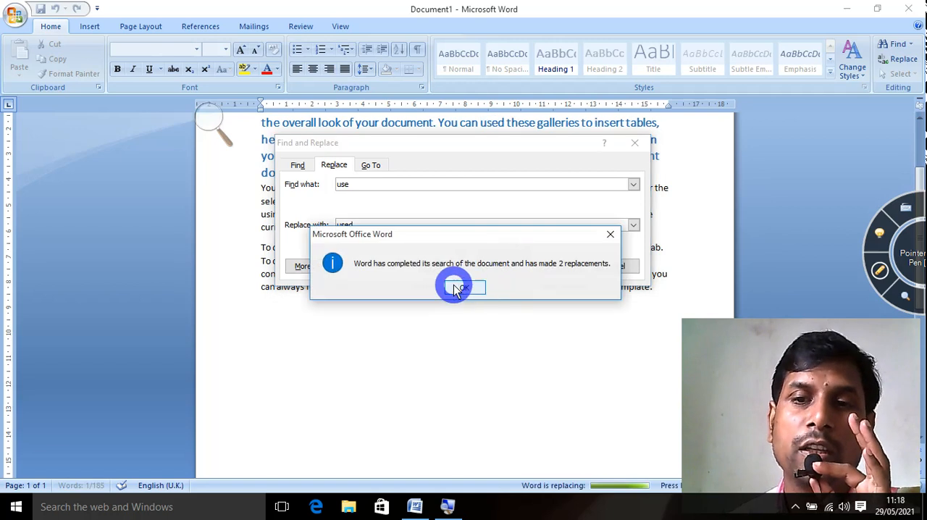
left_click(454, 286)
left_click(614, 267)
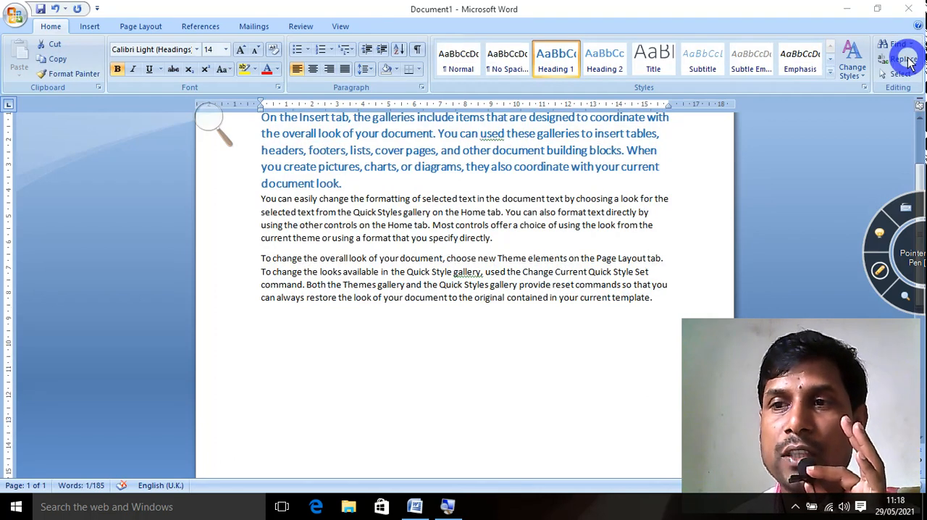
Replace every "used" in the document with "use", continuing the search from the beginning, and close the dialog.
left_click(910, 64)
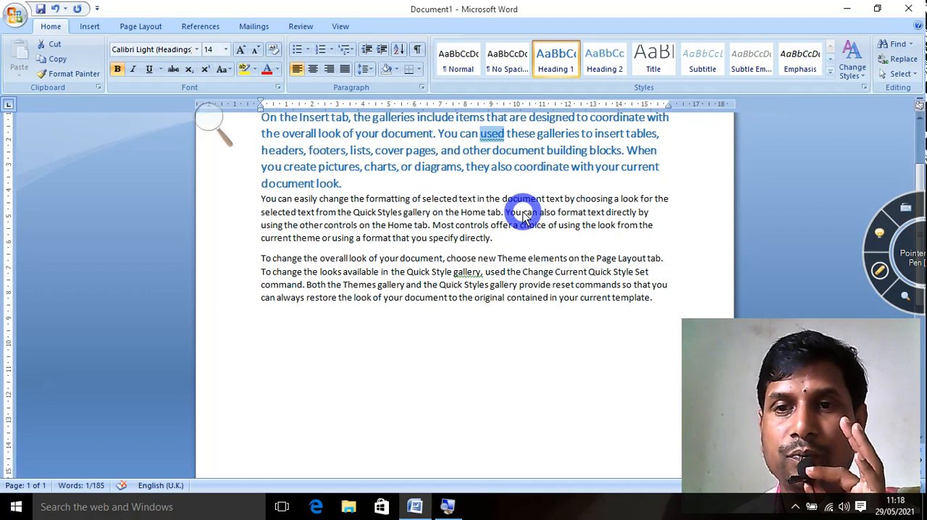
left_click(898, 59)
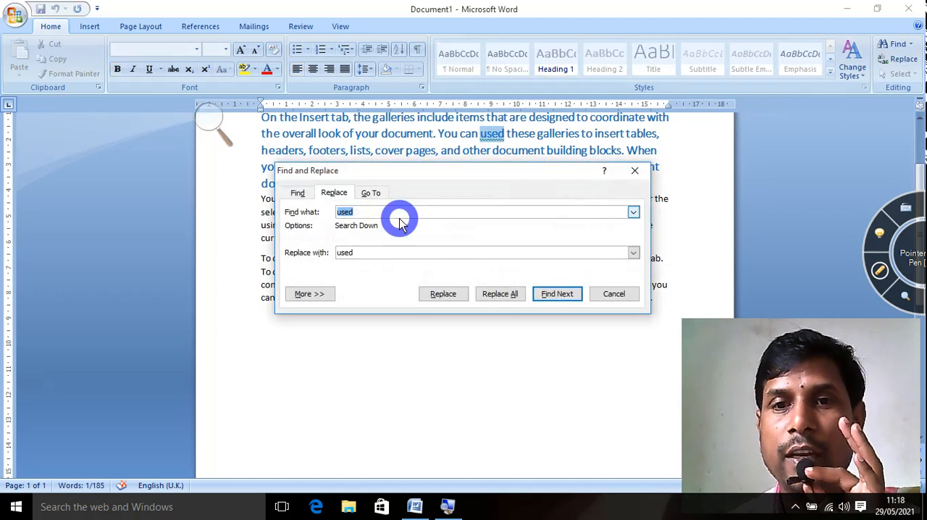
left_click(356, 253)
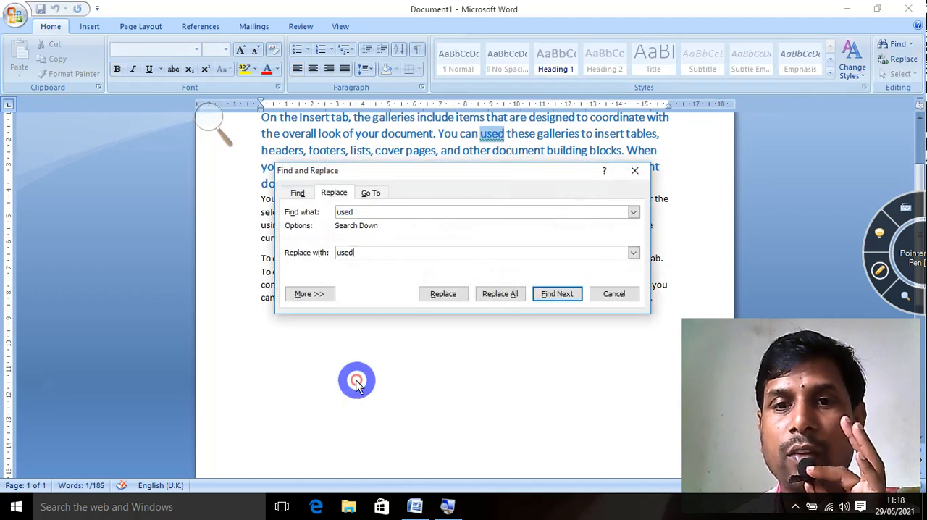
left_click(509, 291)
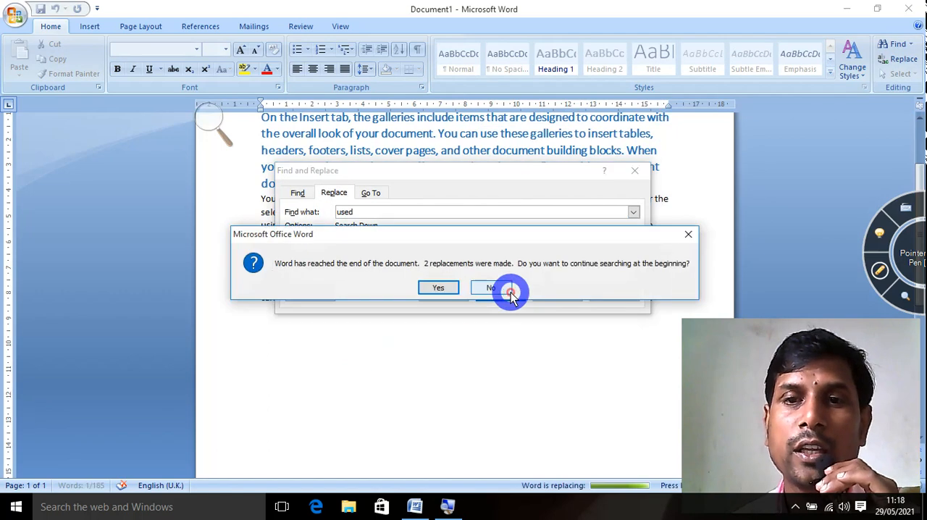
left_click(439, 288)
left_click(464, 288)
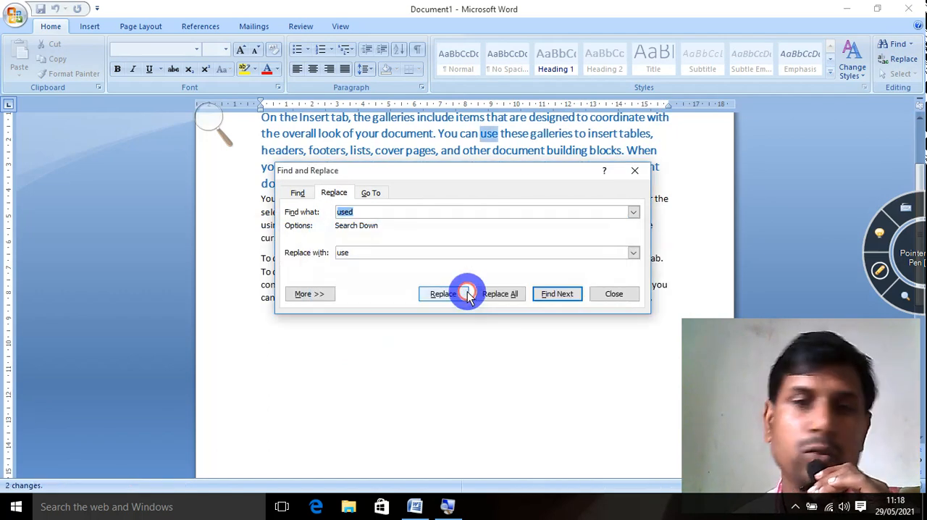
left_click(625, 298)
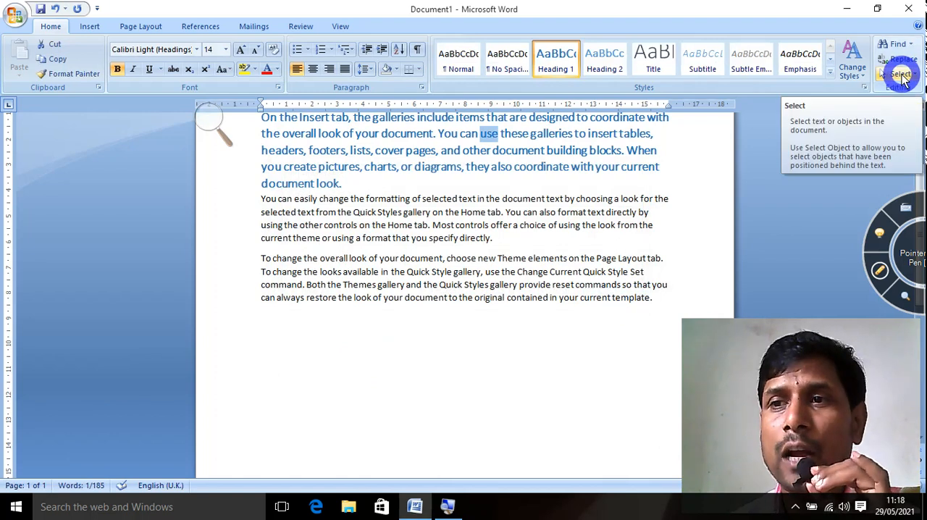
Go to line 1 of the document with the Go To command.
left_click(898, 58)
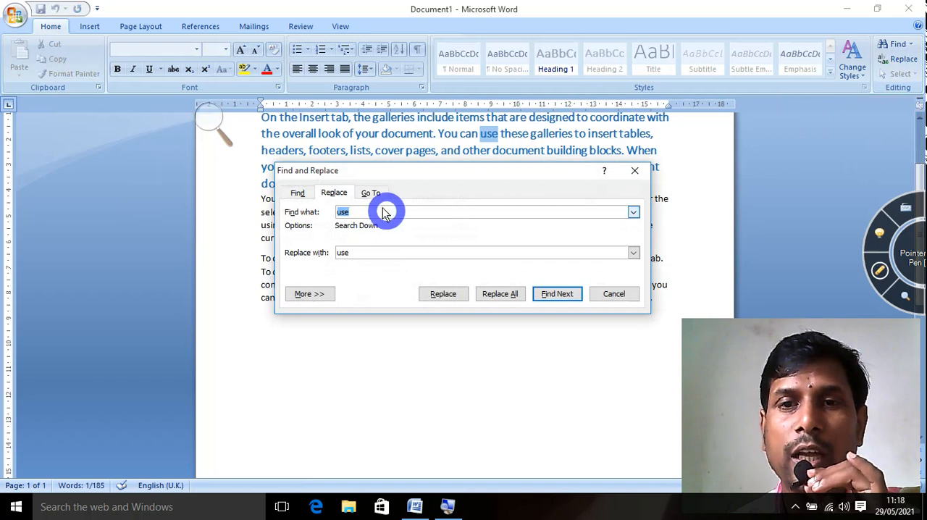
left_click(371, 193)
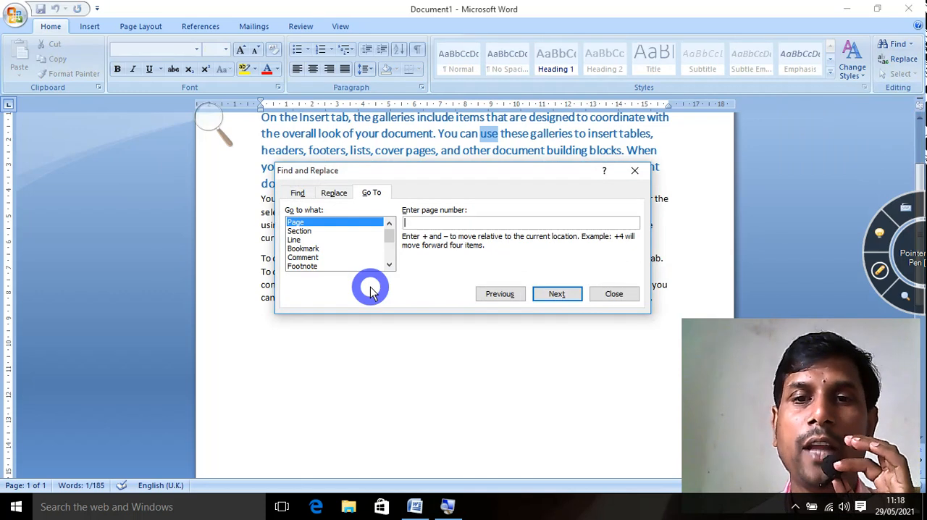
left_click(294, 239)
left_click(426, 224)
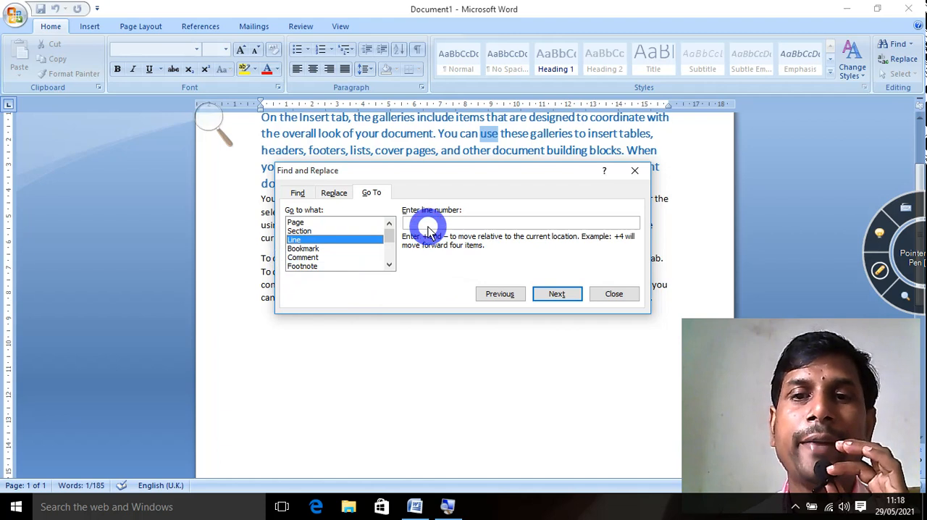
type("1")
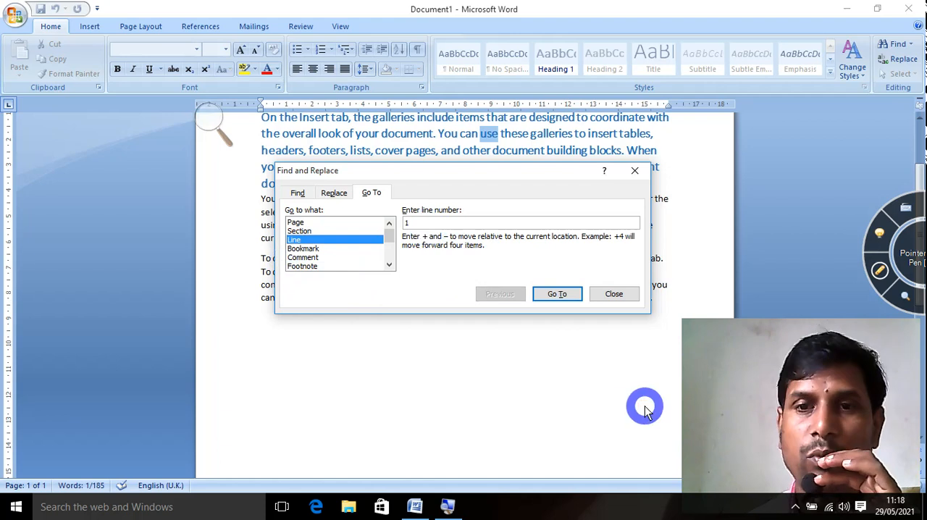
left_click(557, 294)
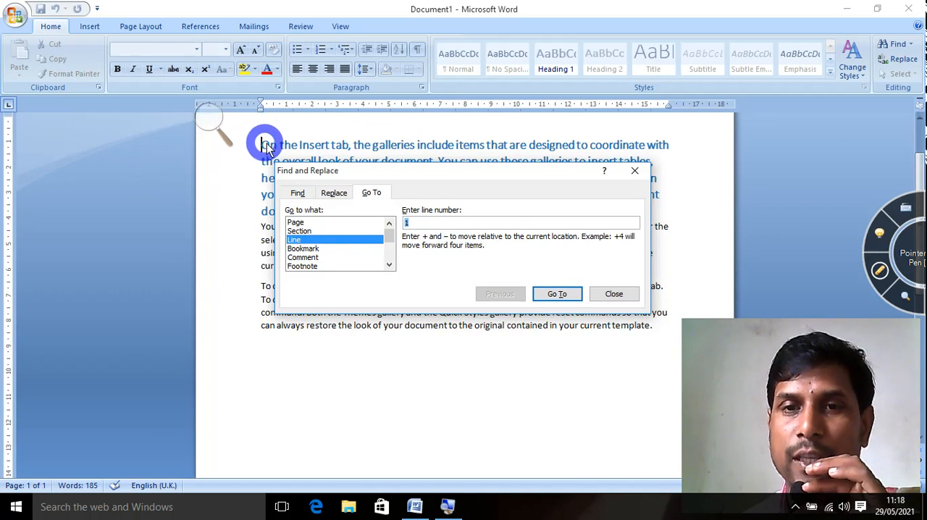
Go to line 5 of the document and close the Find and Replace dialog.
left_click(457, 224)
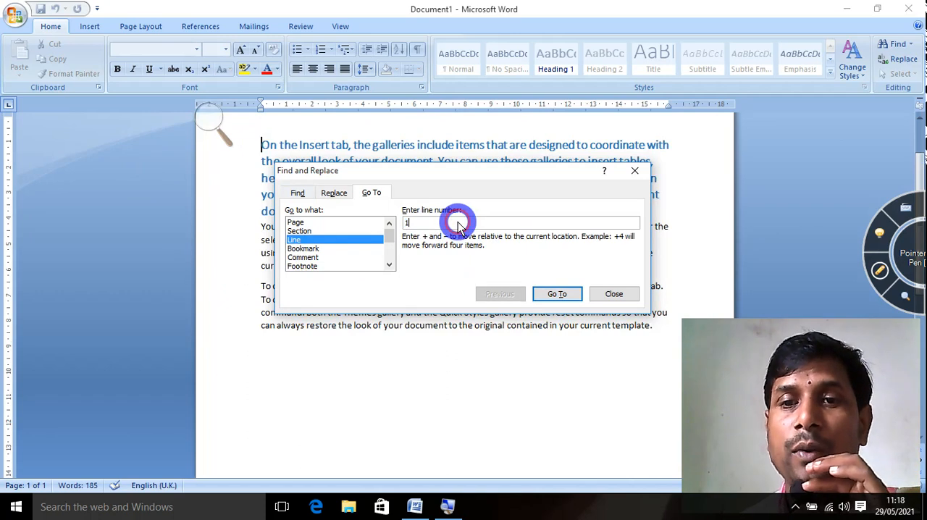
key("BackSpace")
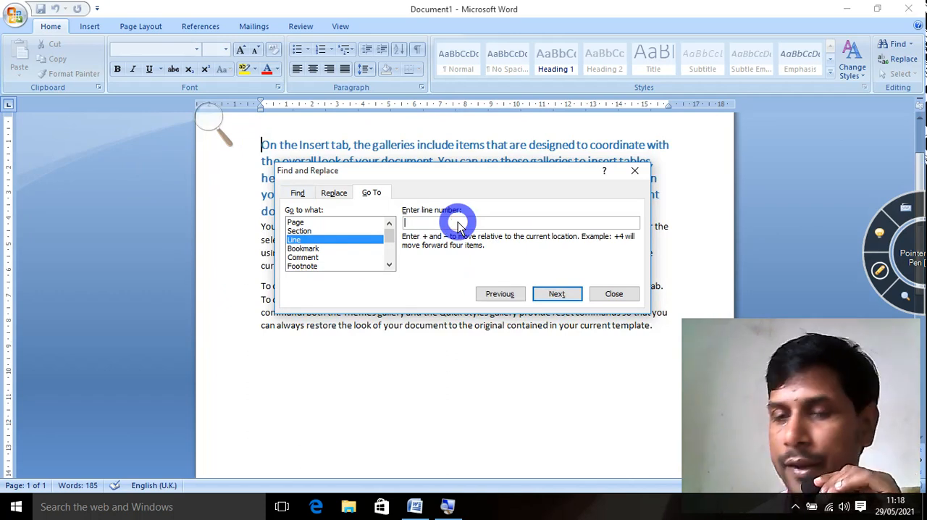
type("5")
left_click(557, 294)
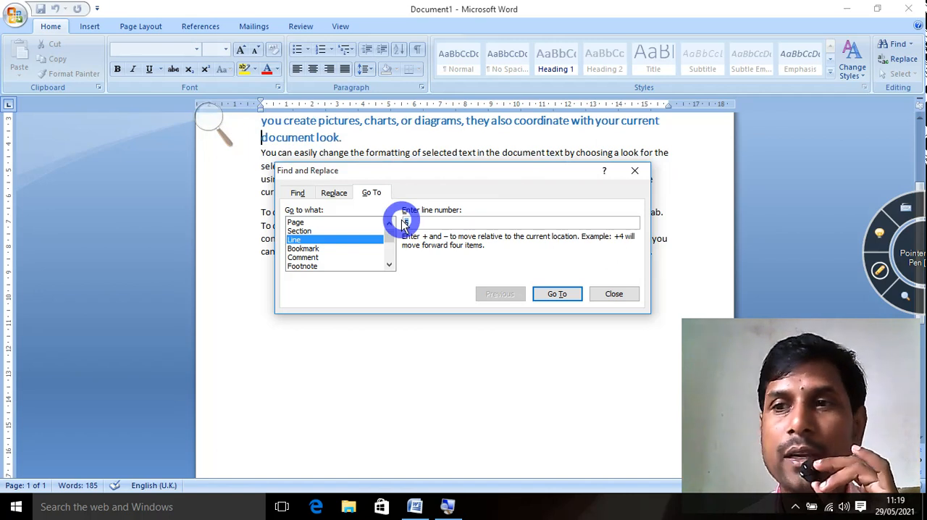
left_click(613, 294)
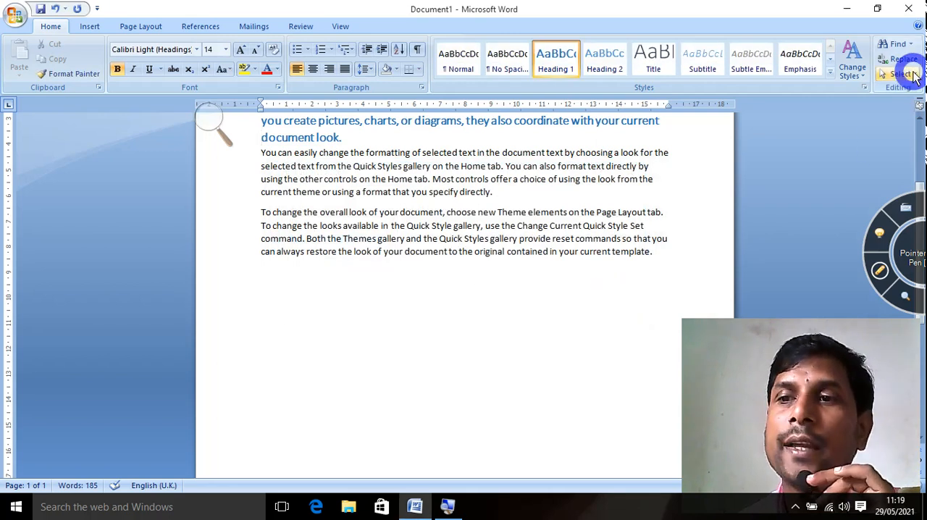
Select all the text in the document and delete it, and undo the deletion.
left_click(902, 74)
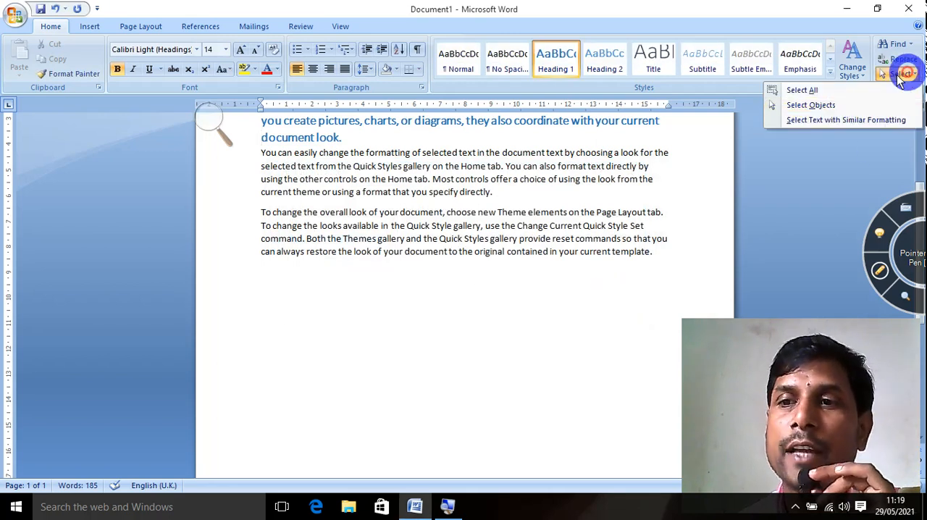
left_click(795, 92)
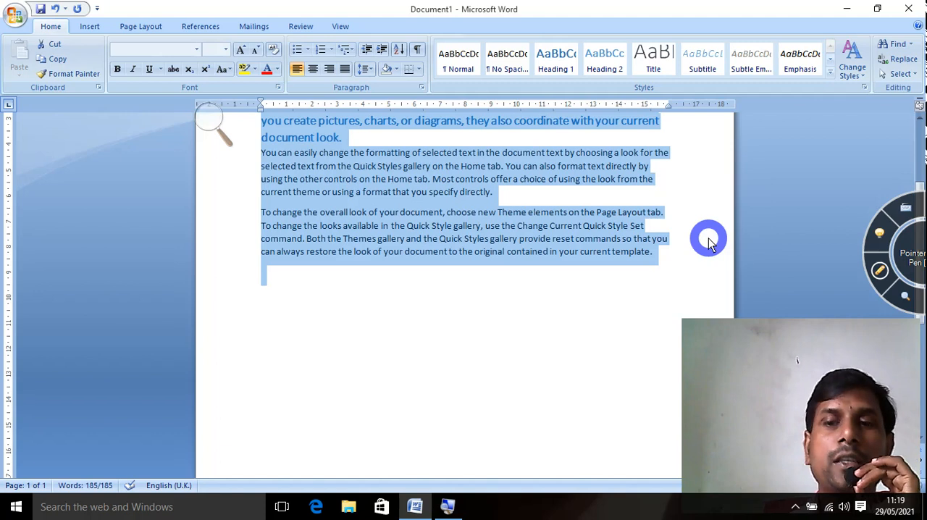
key("Delete")
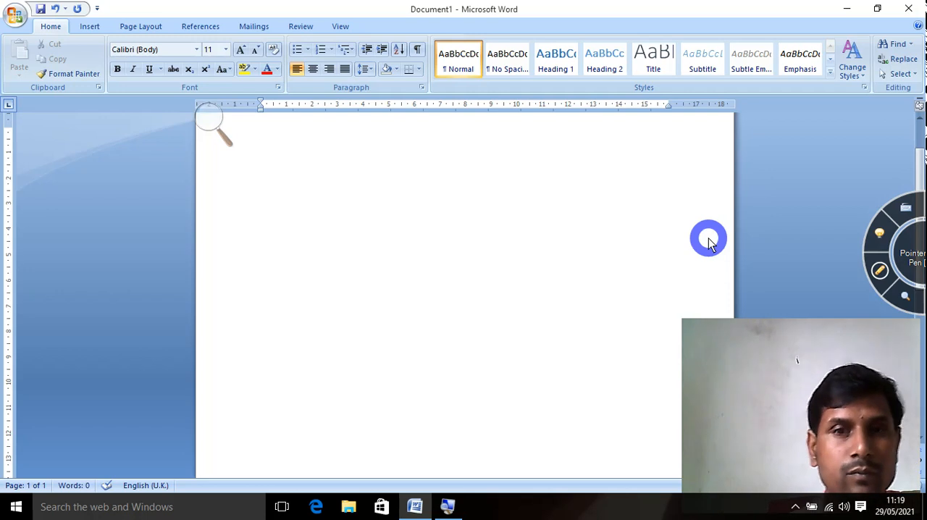
key("ctrl+z")
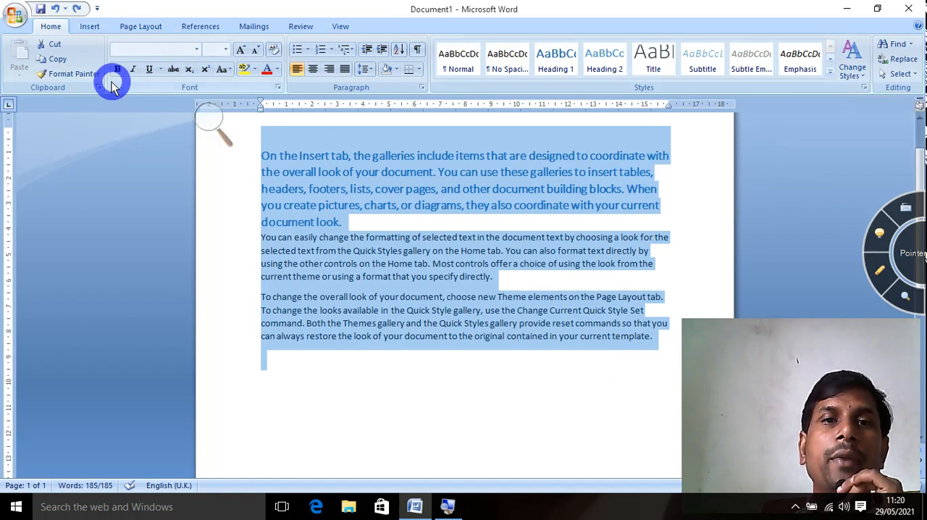
Examine the Insert commands, pointing out the Pages and Tables groups.
left_click(90, 33)
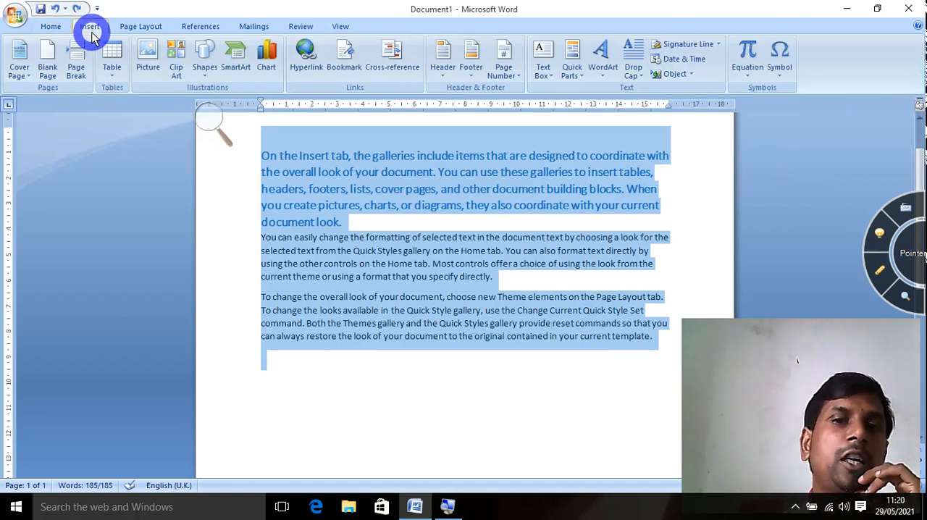
left_click(882, 274)
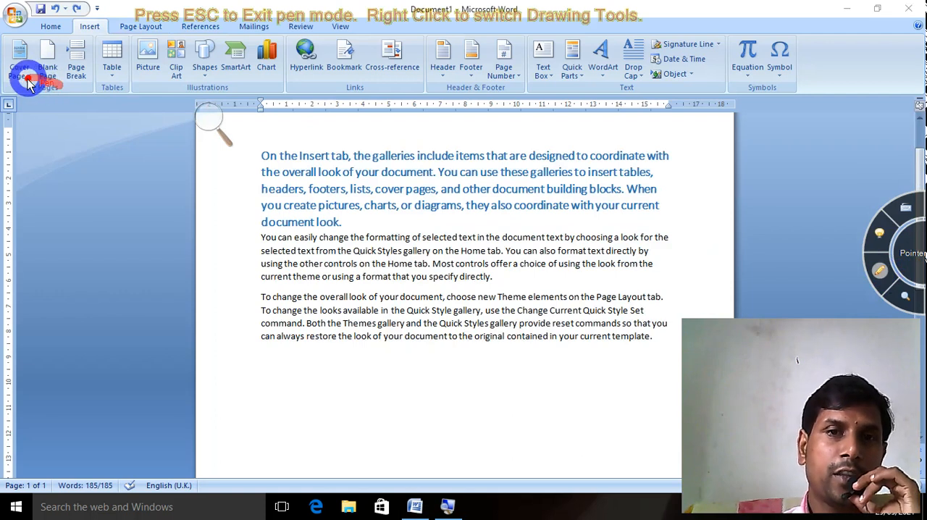
mouse_move(29, 84)
left_mouse_down()
mouse_move(51, 97)
mouse_move(68, 82)
left_mouse_up()
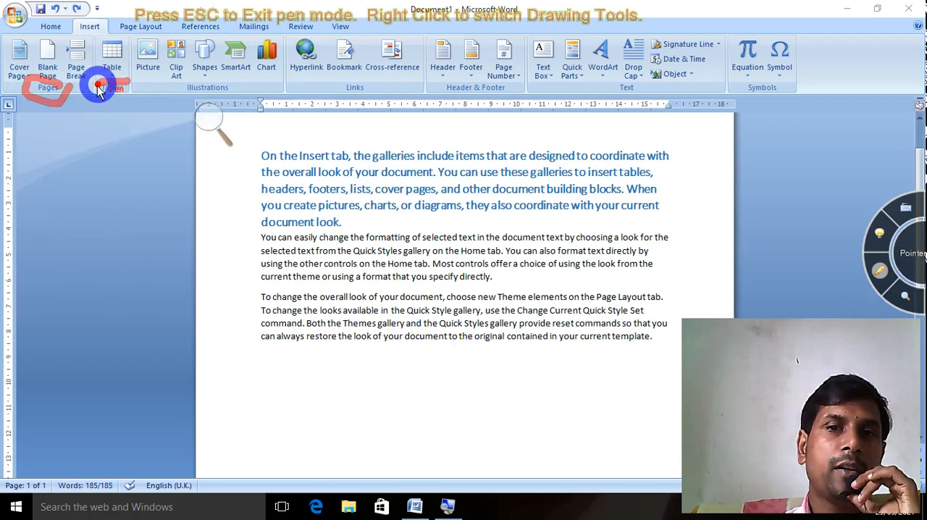
mouse_move(100, 88)
left_mouse_down()
mouse_move(108, 99)
mouse_move(124, 87)
left_mouse_up()
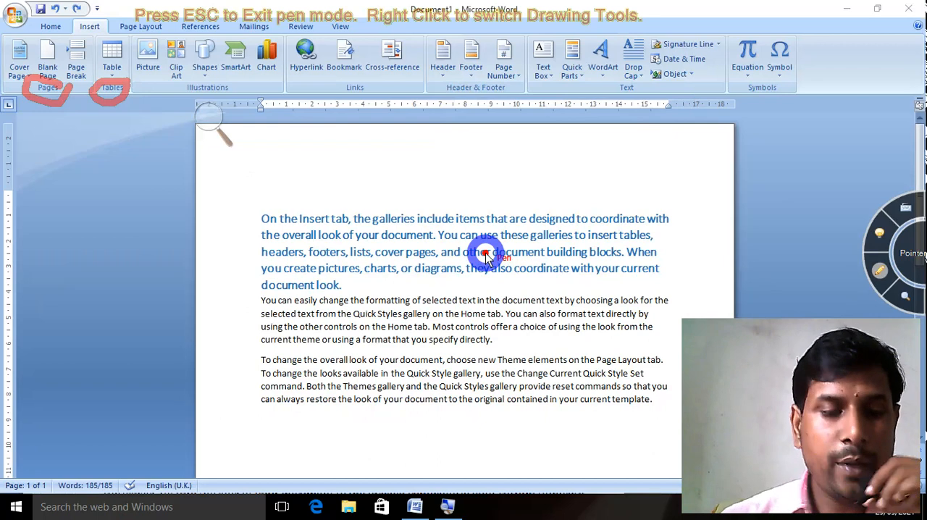
Leave pen mode, select all the text and add the built-in Annual cover page to the document.
key("Escape")
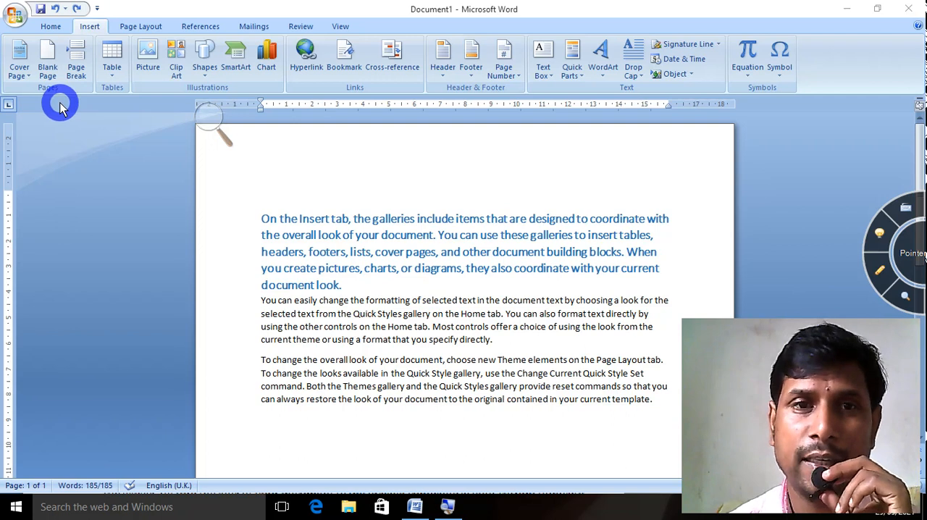
key("ctrl+a")
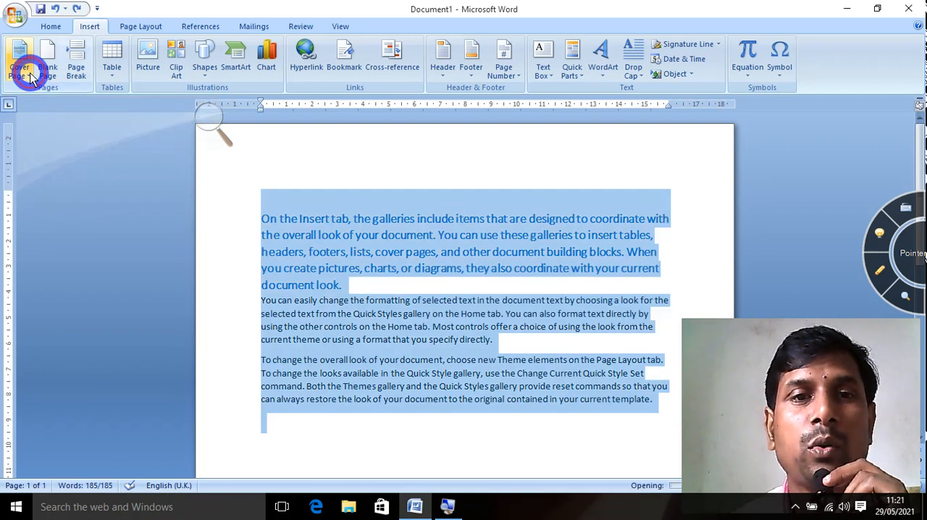
left_click(22, 72)
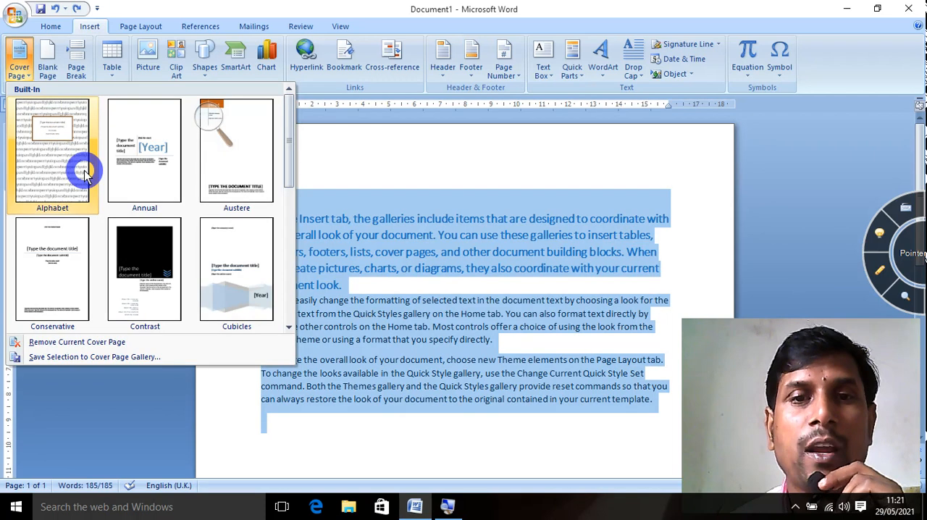
left_click(154, 154)
scroll(404, 359, "down", 8)
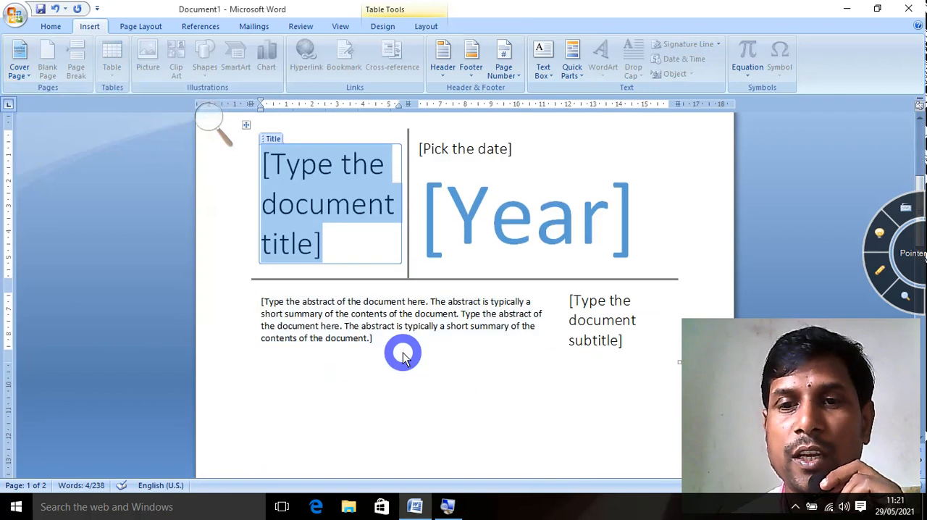
scroll(404, 359, "up", 8)
scroll(405, 359, "down", 5)
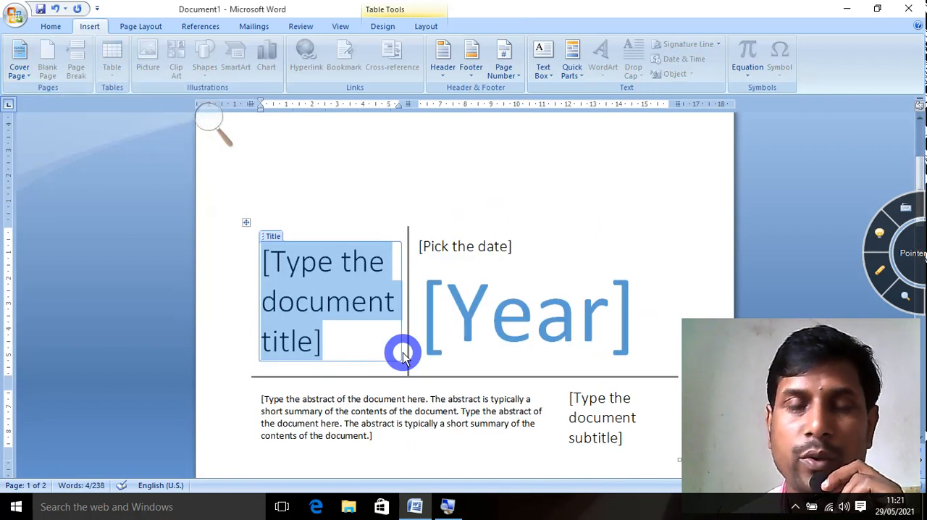
scroll(401, 350, "up", 2)
Insert a blank page and page breaks, starting from the empty area above the cover page title.
left_click(279, 187)
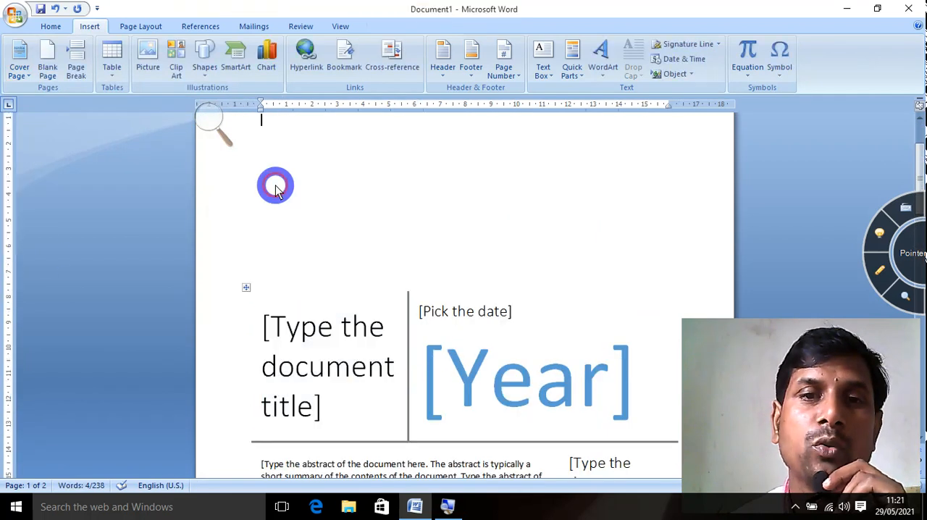
left_click(49, 72)
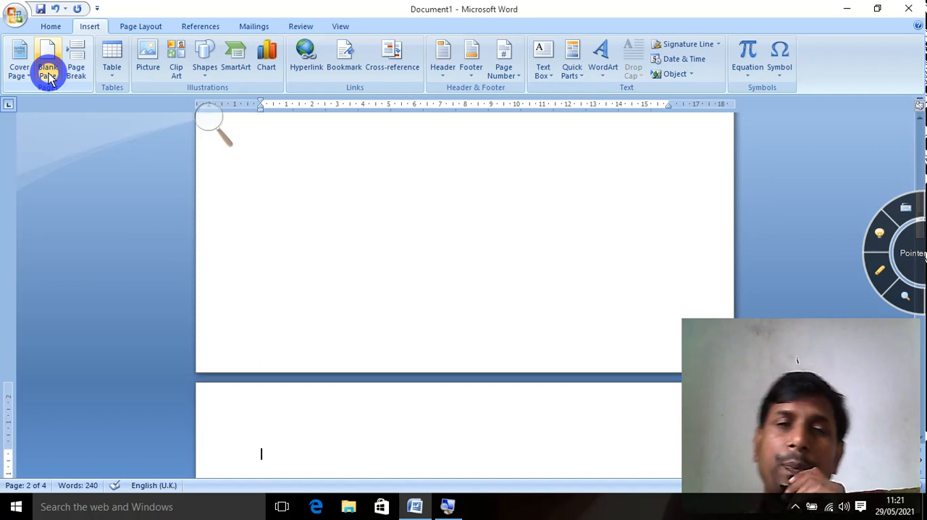
left_click(80, 55)
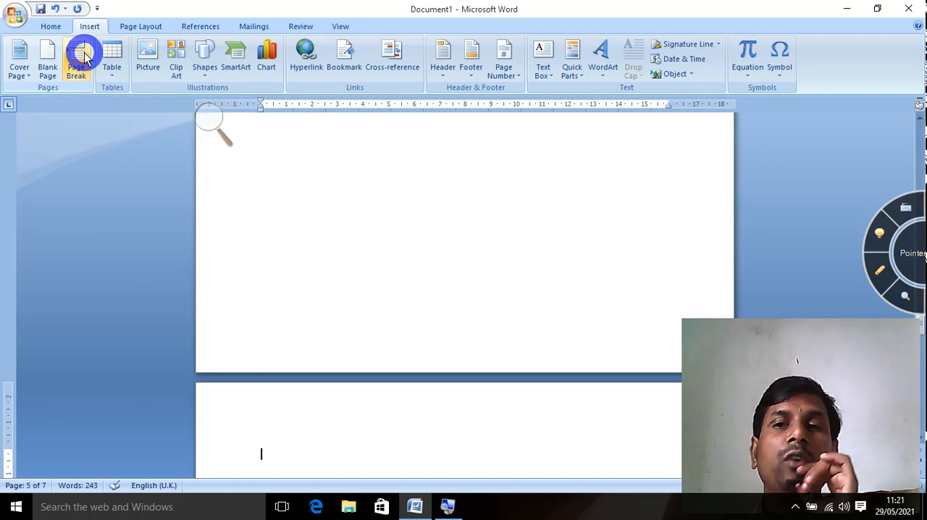
Insert a table with 10 columns and 20 rows on the blank second page, keeping the automatic fixed column width.
scroll(405, 326, "up", 15)
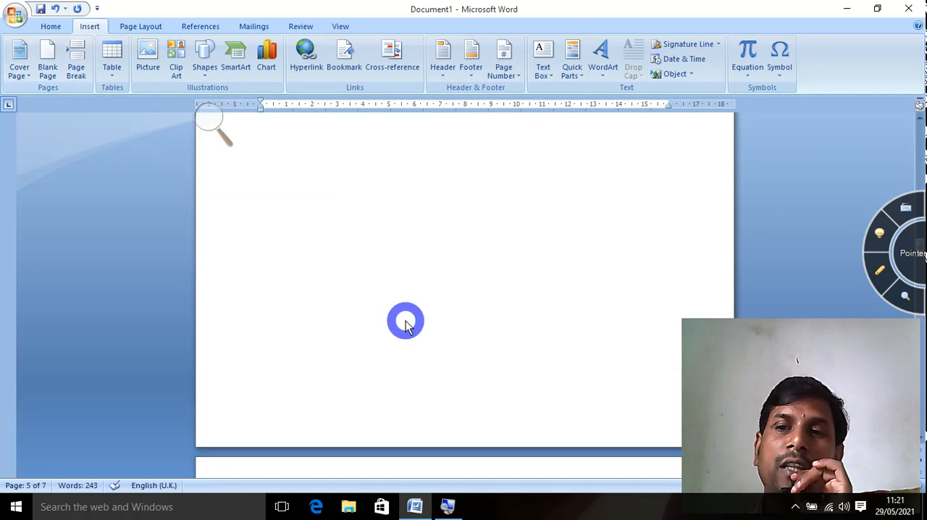
scroll(405, 322, "up", 10)
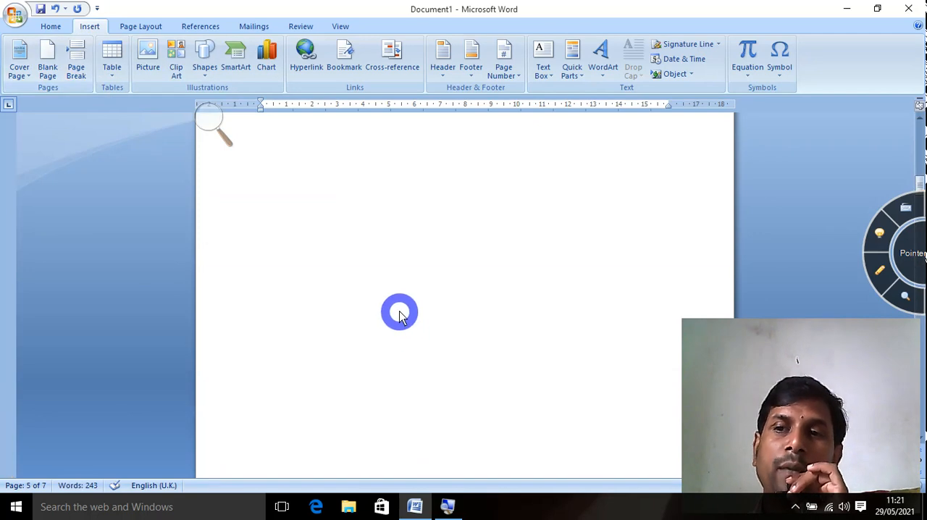
scroll(401, 317, "up", 15)
scroll(396, 307, "down", 5)
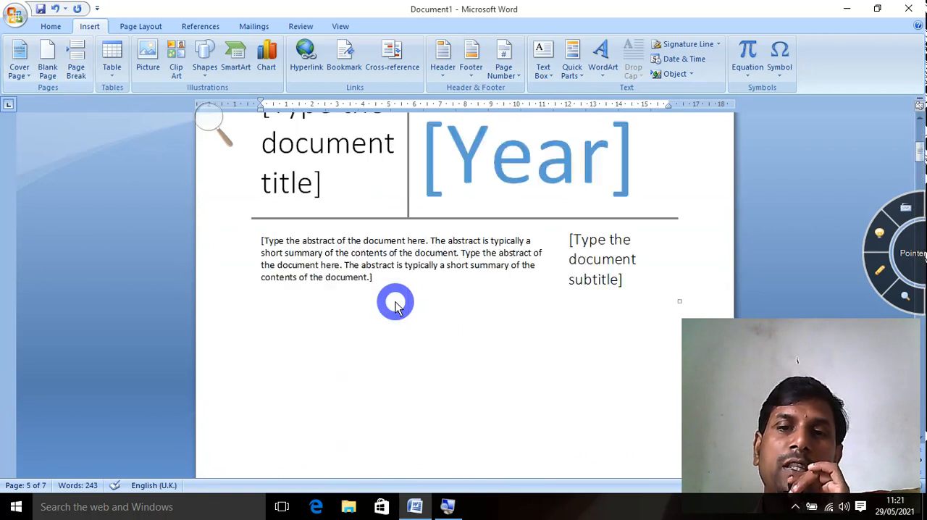
scroll(394, 304, "down", 5)
left_click(310, 231)
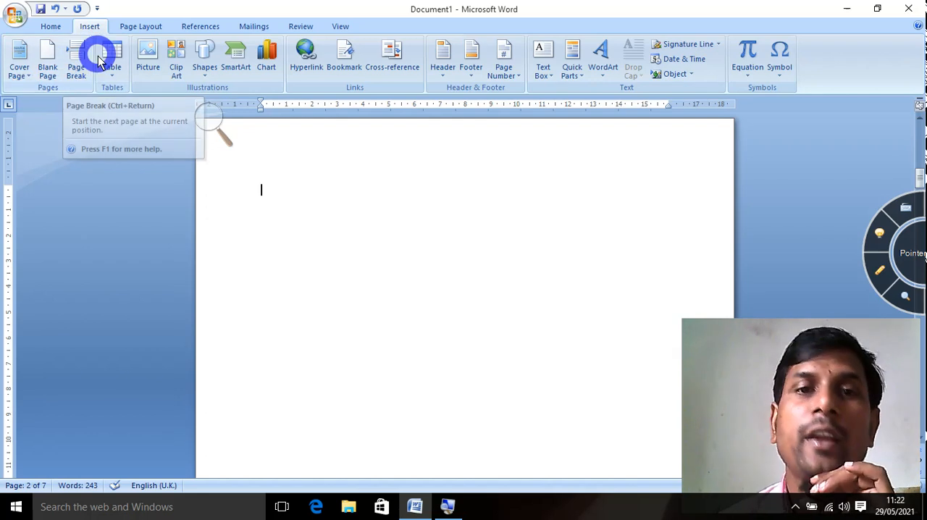
left_click(110, 76)
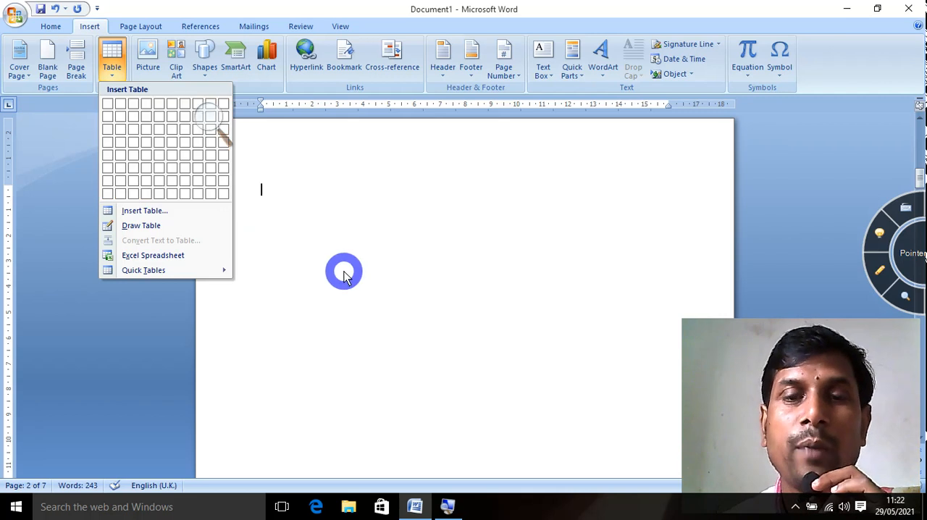
left_click(343, 271)
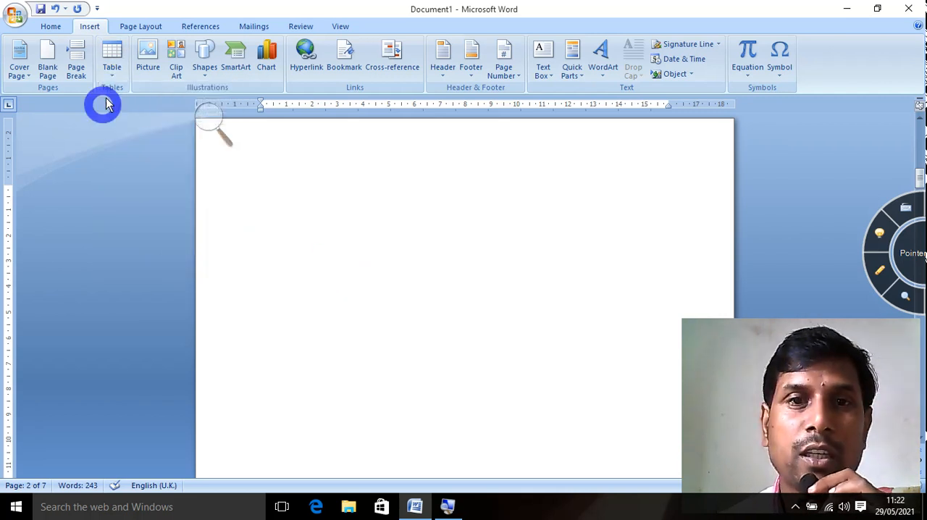
left_click(110, 73)
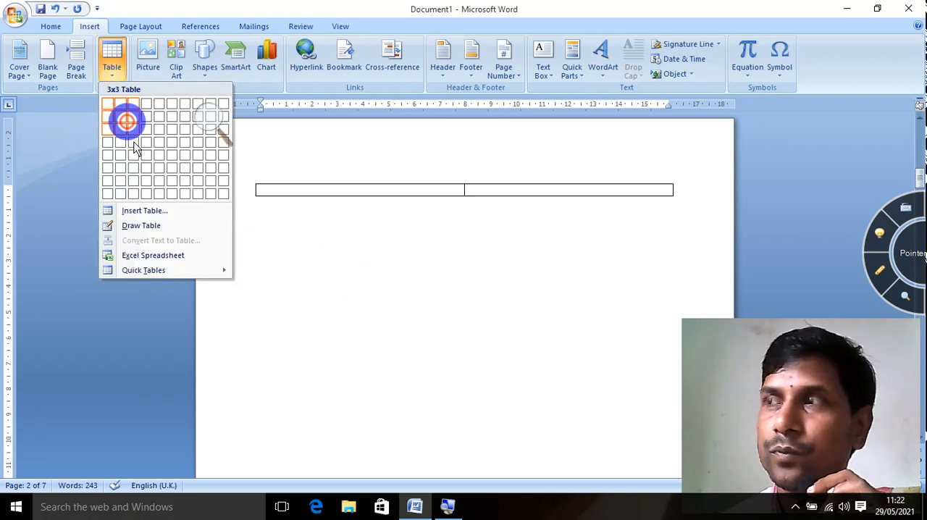
left_click(154, 216)
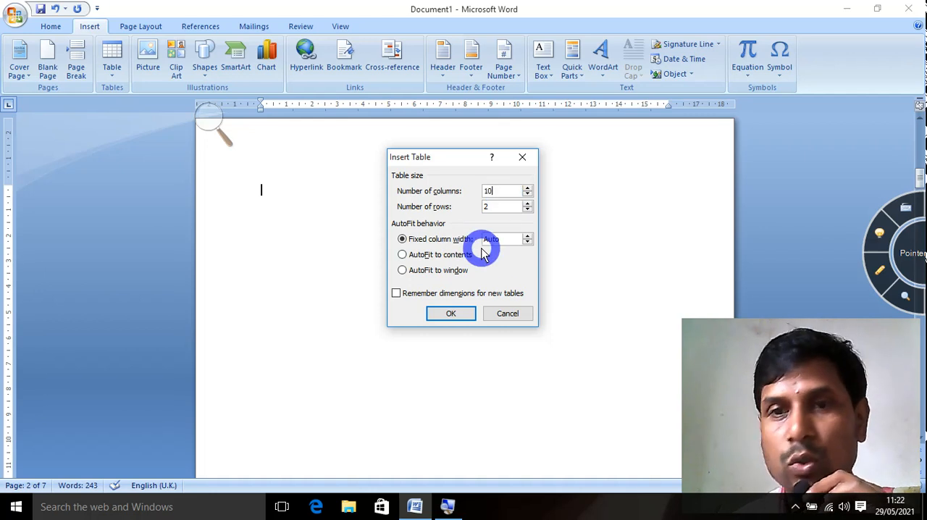
type("10")
left_click(505, 207)
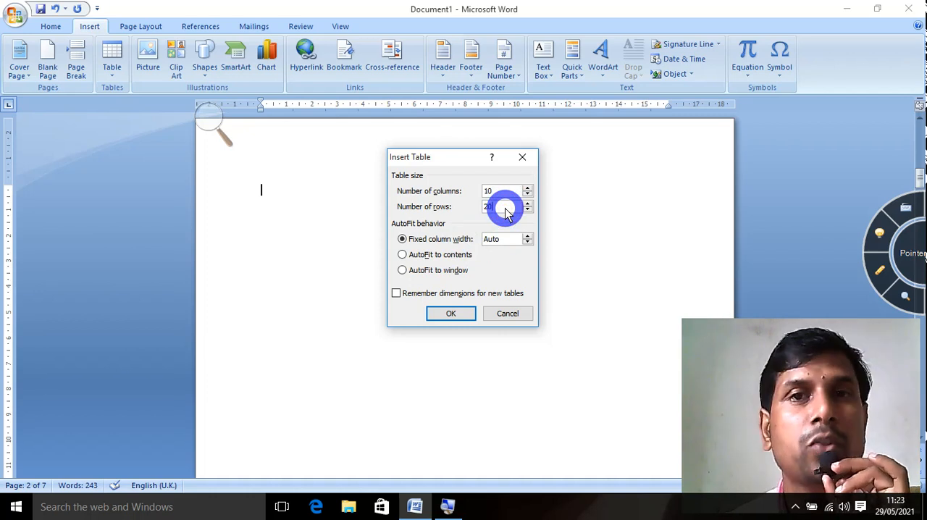
left_click(462, 325)
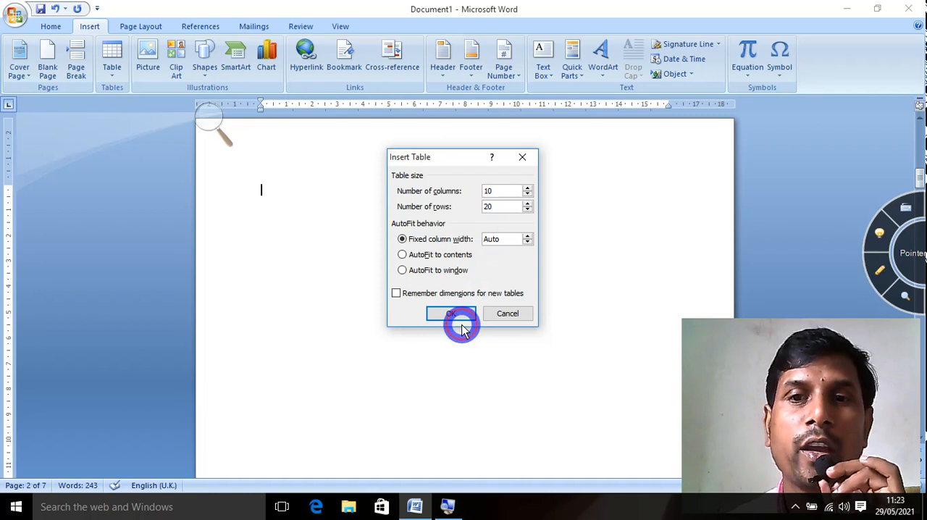
left_click(464, 322)
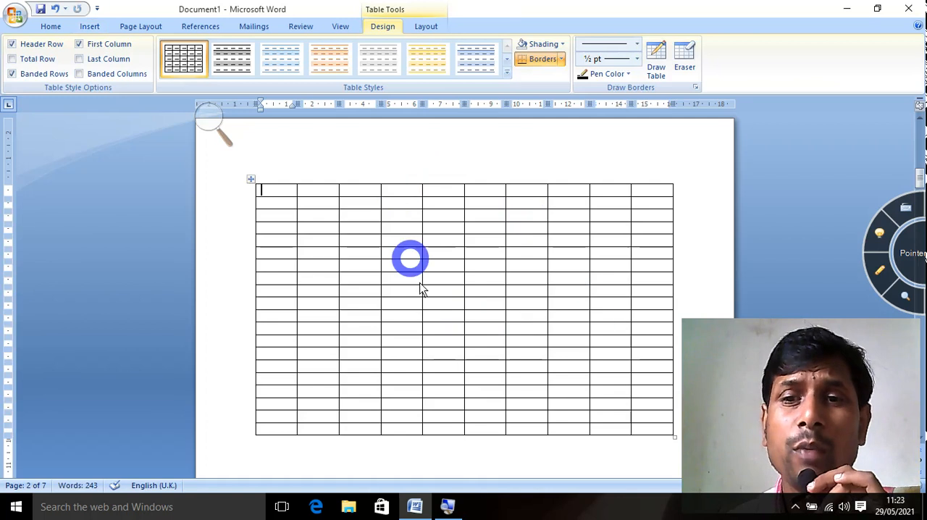
Select the whole table on page 2 and delete it.
left_click(252, 180)
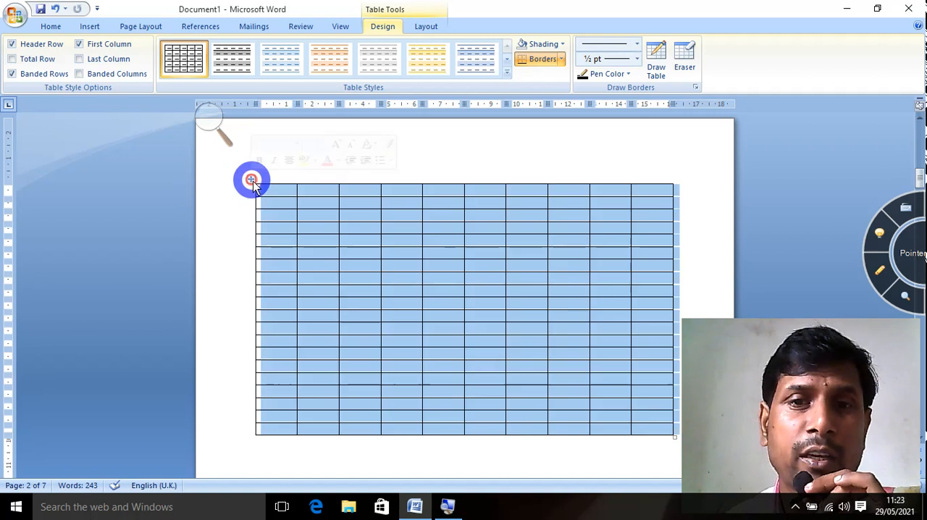
left_click(426, 27)
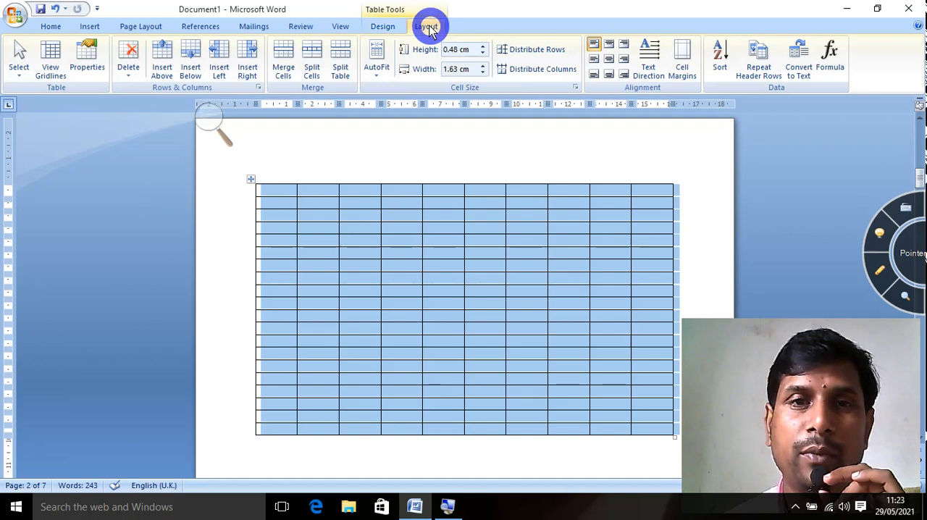
left_click(128, 76)
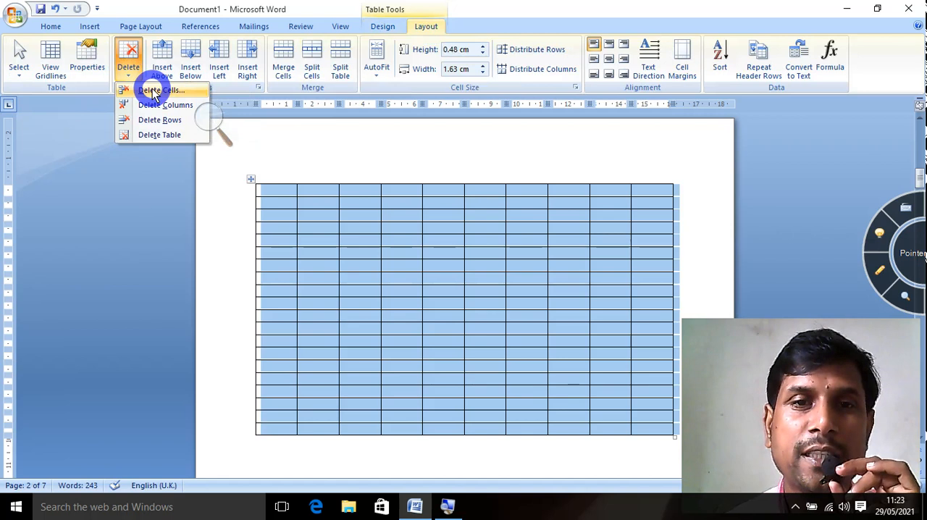
left_click(164, 134)
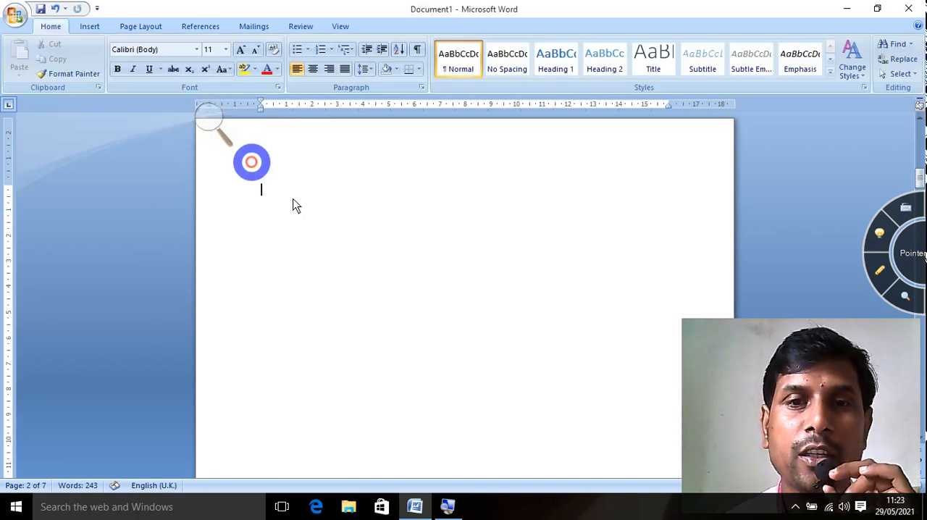
left_click(513, 284)
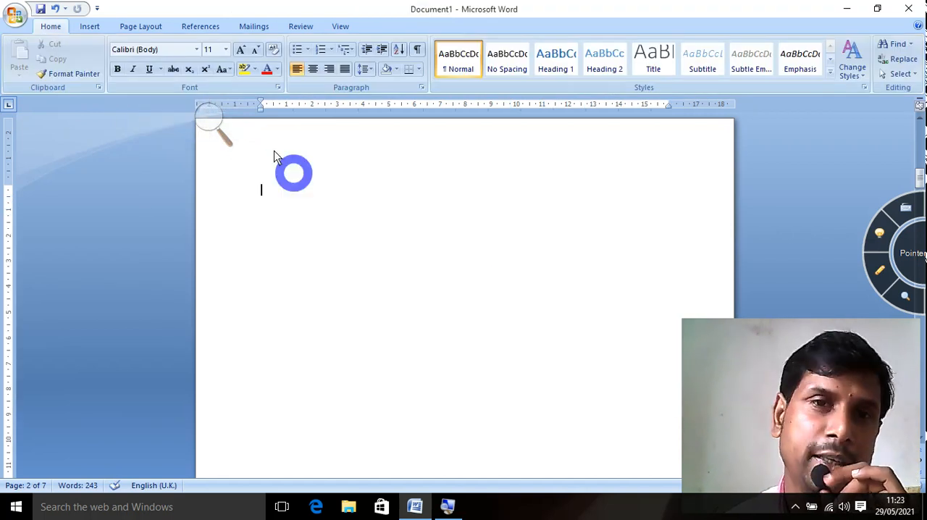
Insert a table with 20 columns and 50 rows on page 2, using AutoFit to contents.
left_click(89, 29)
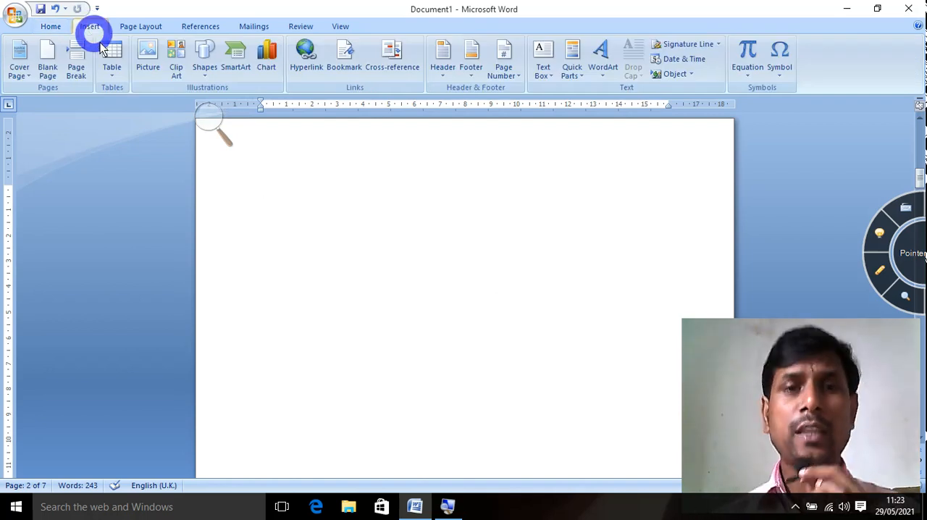
left_click(112, 61)
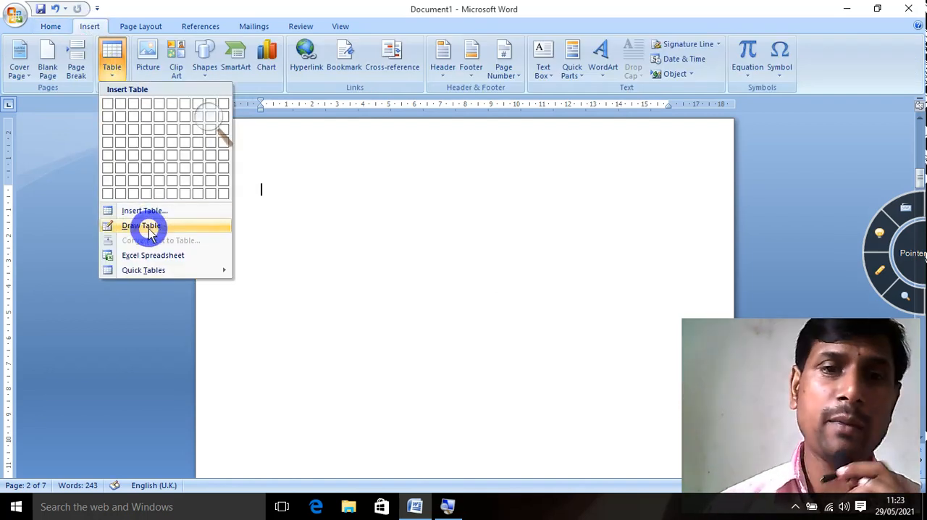
left_click(148, 212)
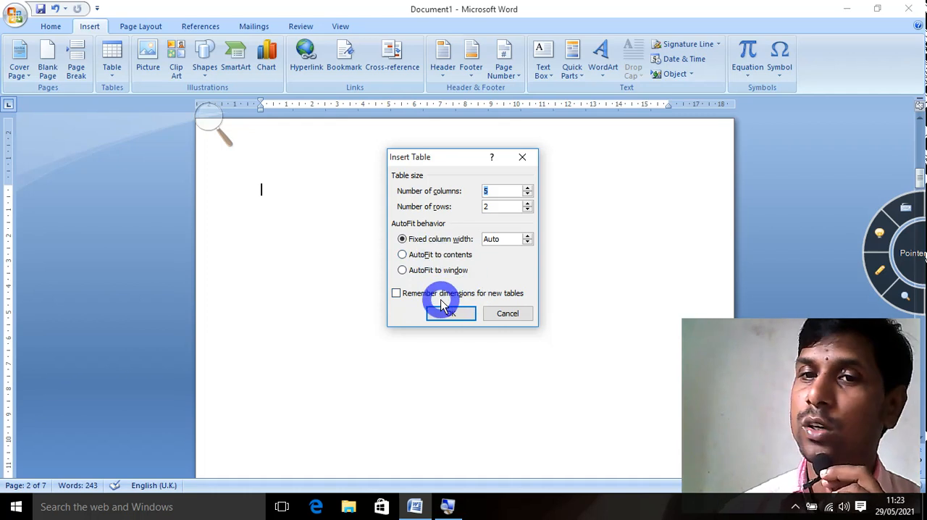
left_click(402, 255)
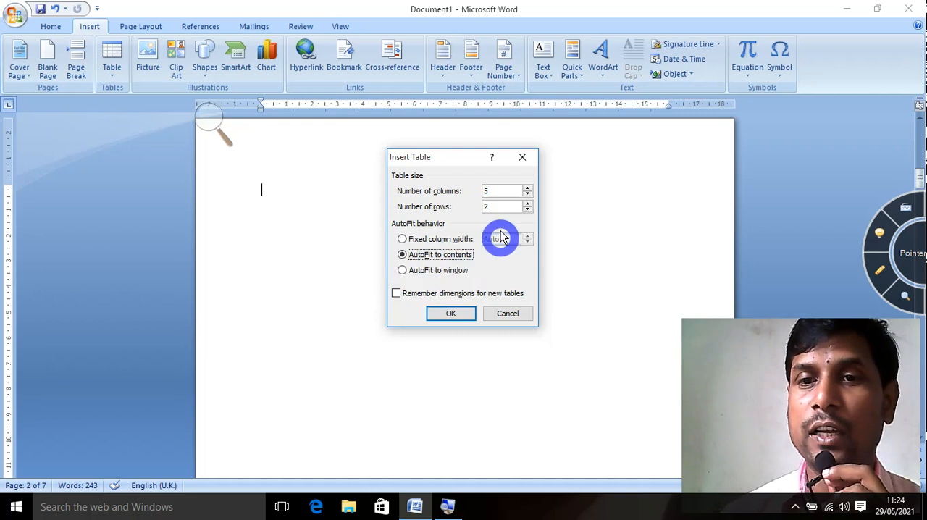
left_click(500, 254)
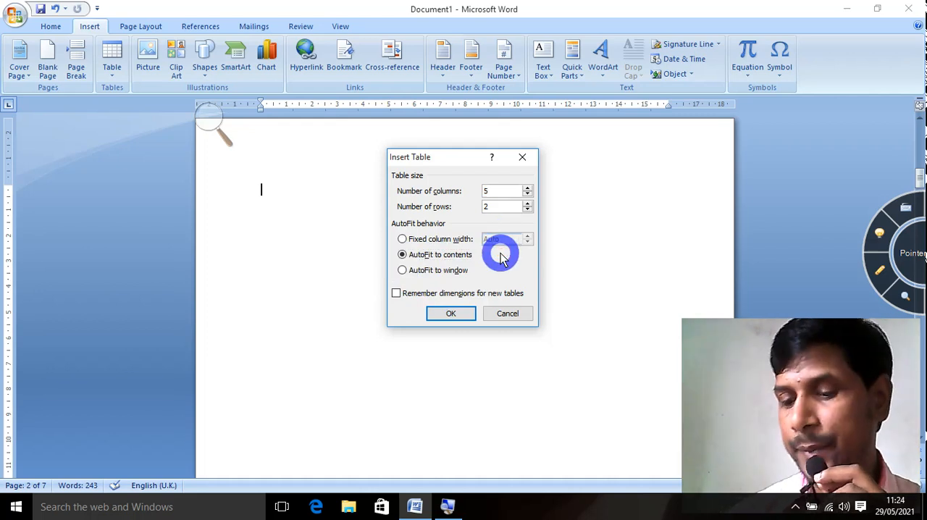
type("20")
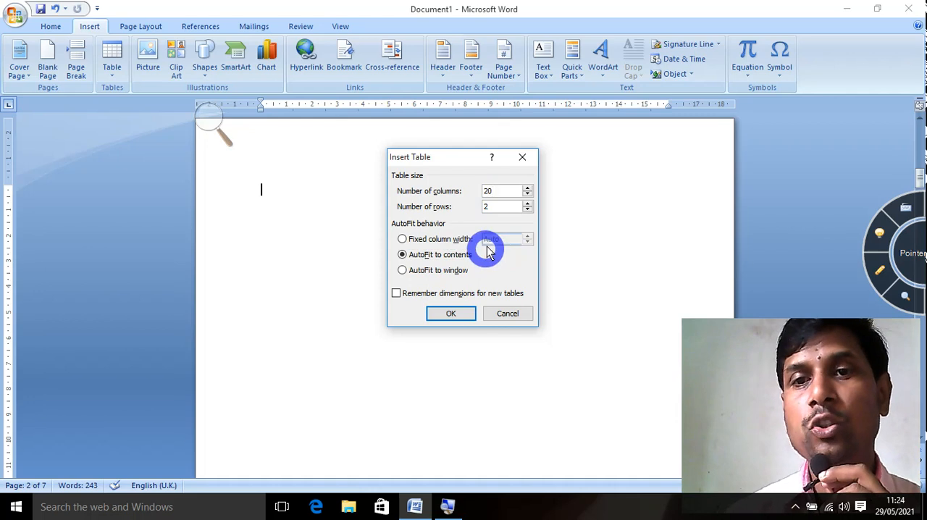
double_click(499, 211)
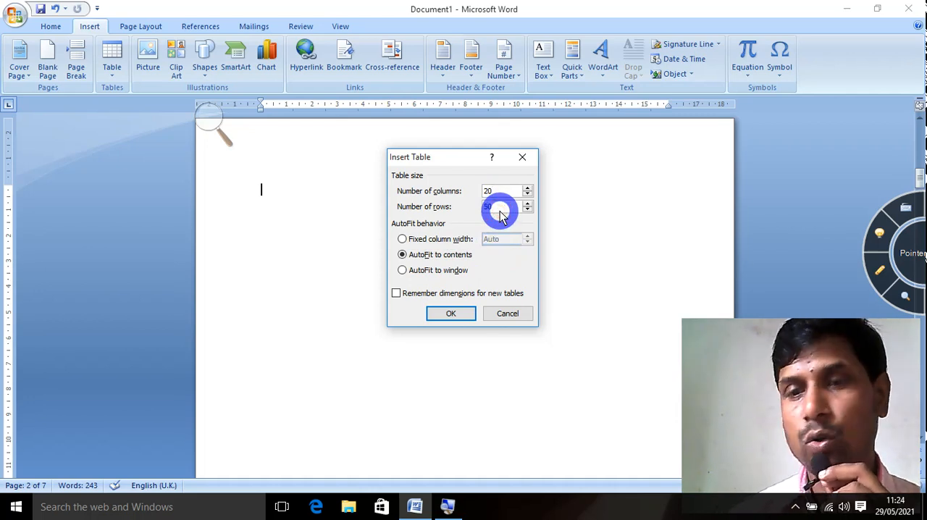
type("50")
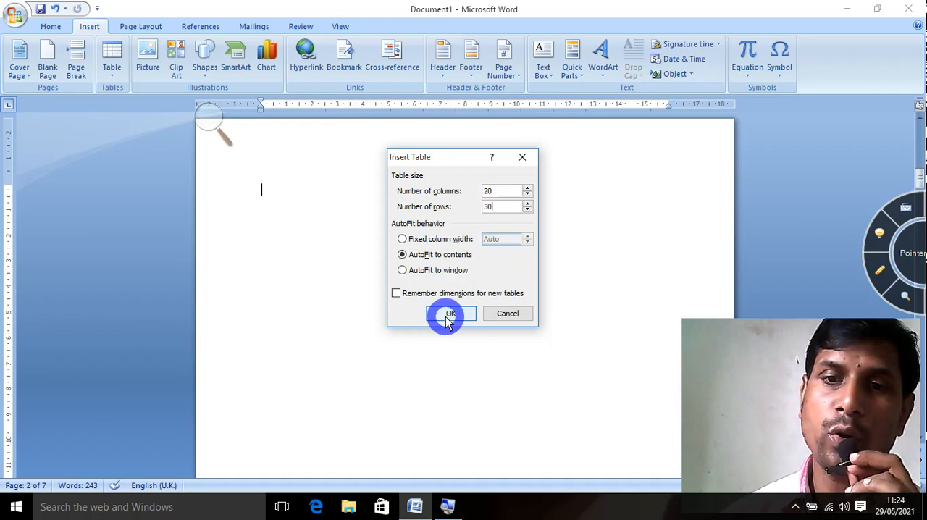
left_click(447, 318)
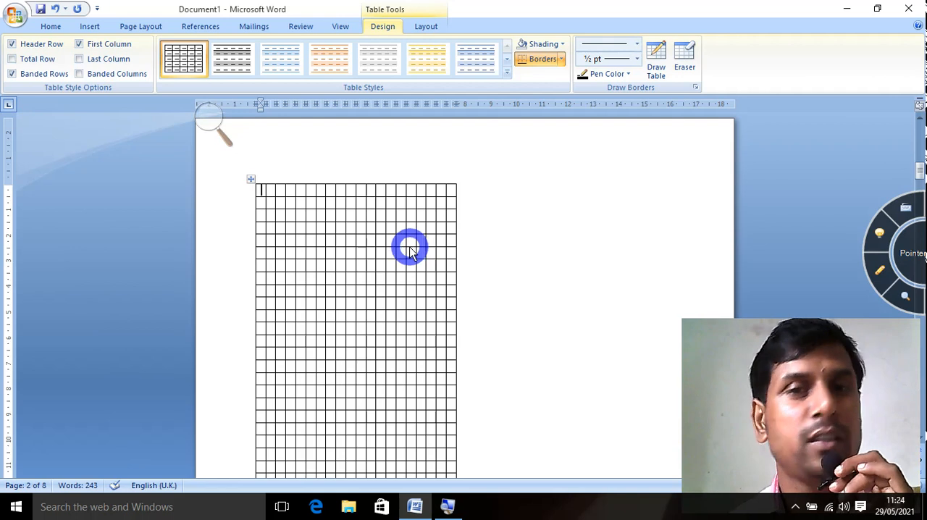
Select the entire 20-column table on page 2 and delete it.
left_click(251, 179)
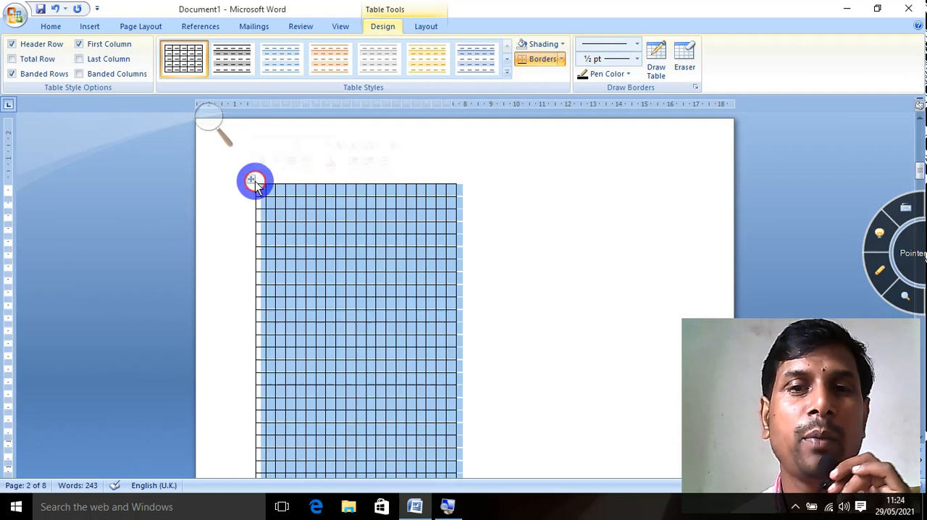
left_click(427, 29)
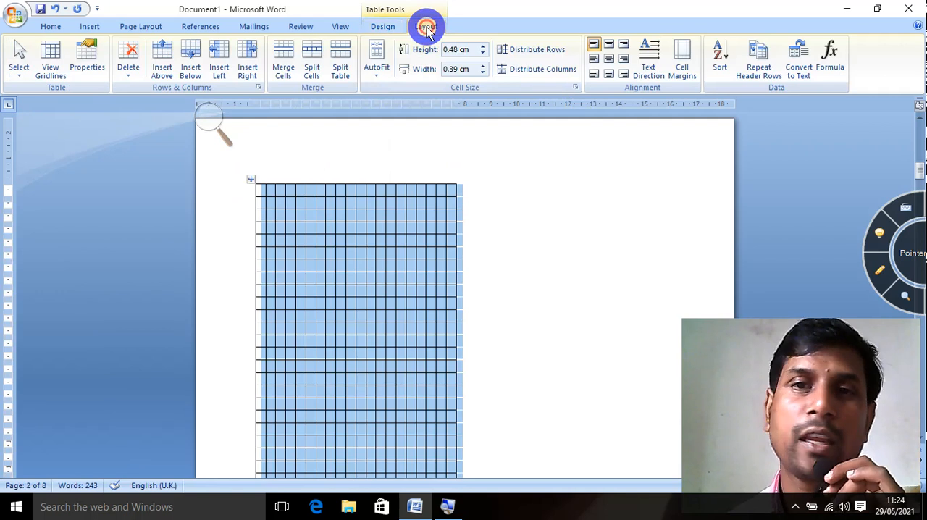
left_click(126, 69)
left_click(153, 137)
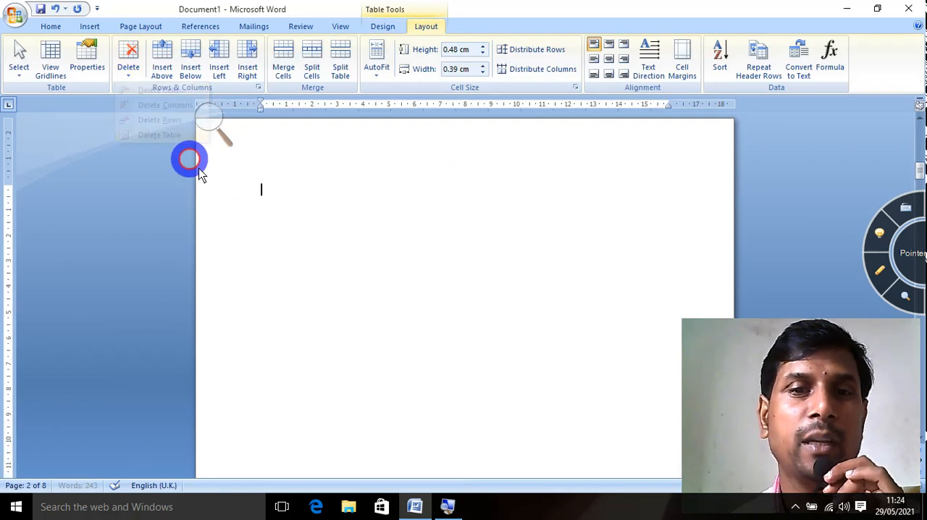
Insert a table with 10 columns and 20 rows on page 2, using AutoFit to window.
left_click(90, 27)
left_click(114, 72)
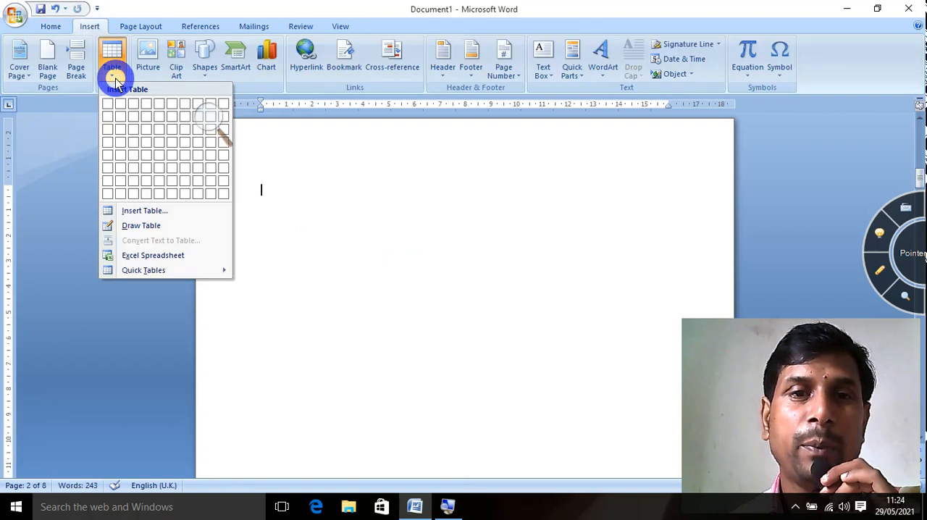
left_click(150, 210)
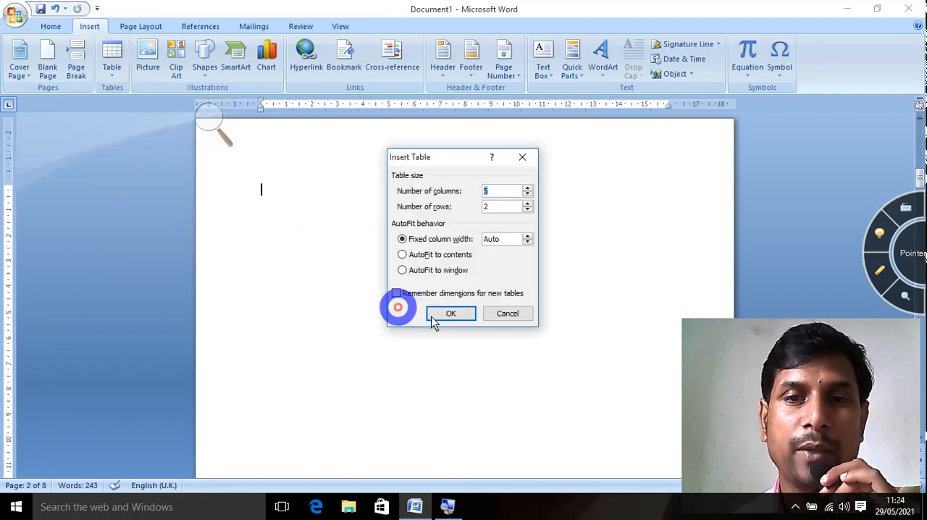
left_click(404, 271)
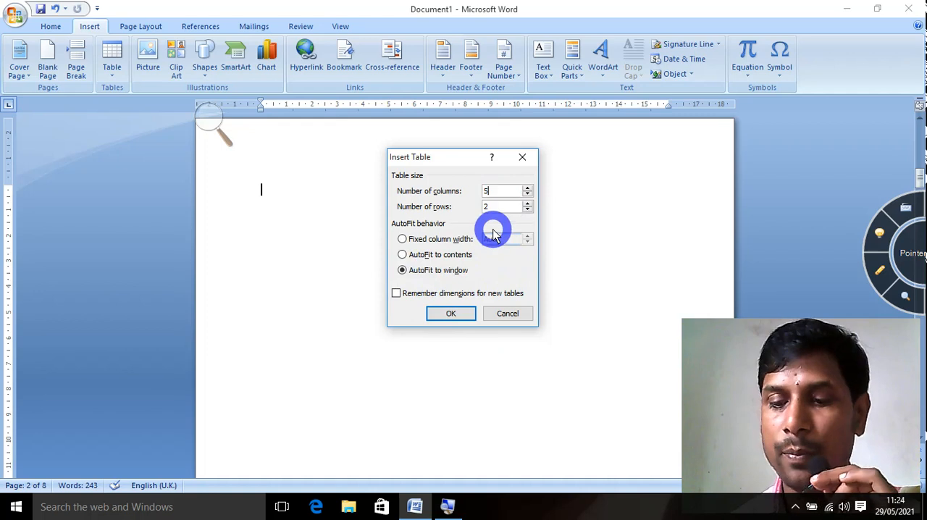
key("BackSpace")
type("10")
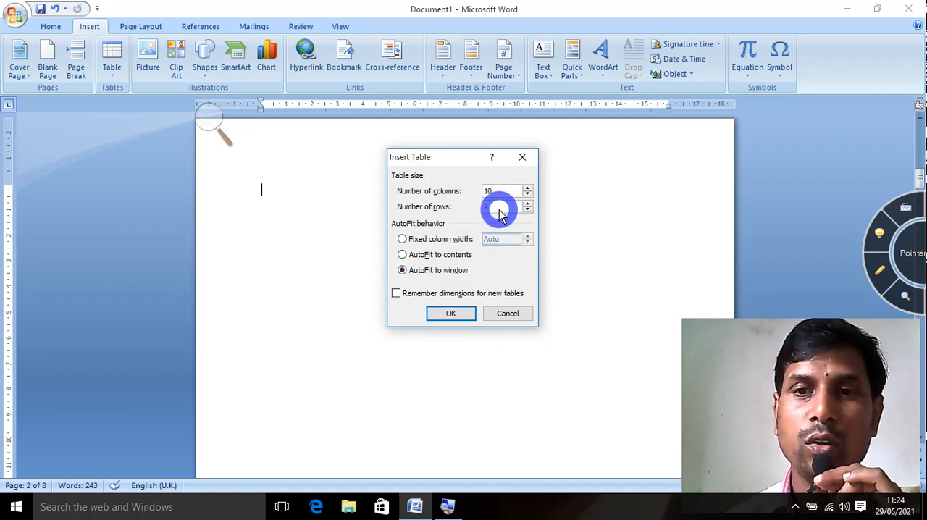
left_click(490, 214)
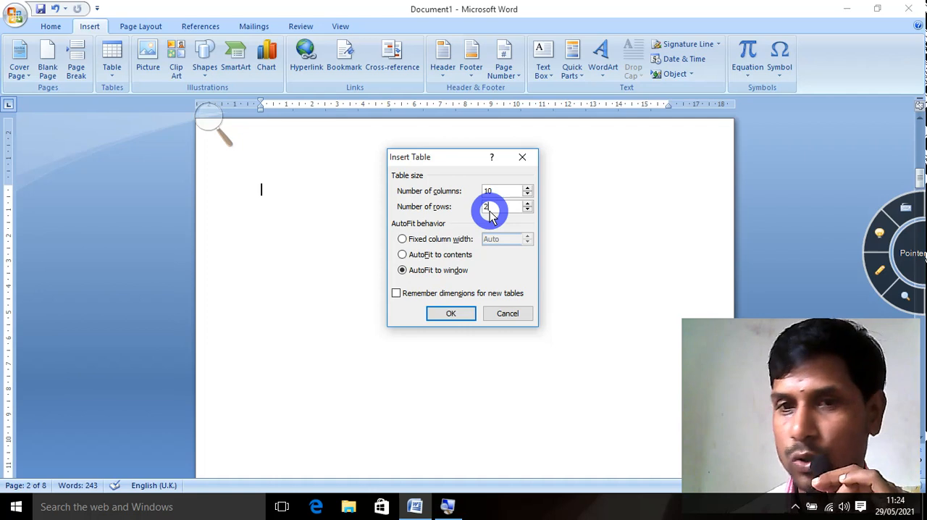
left_click(451, 314)
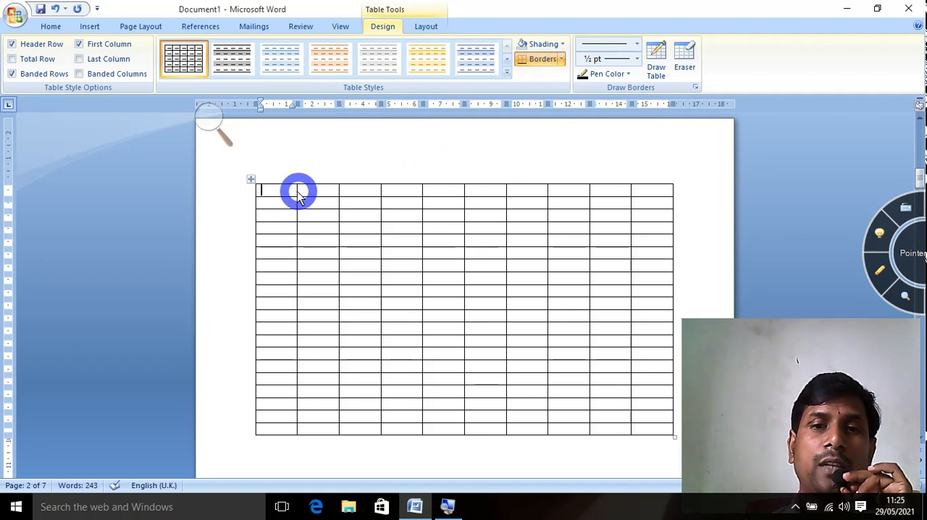
Narrow the table's first column and widen the second by moving their right-hand borders.
left_click_drag(295, 195, 280, 193)
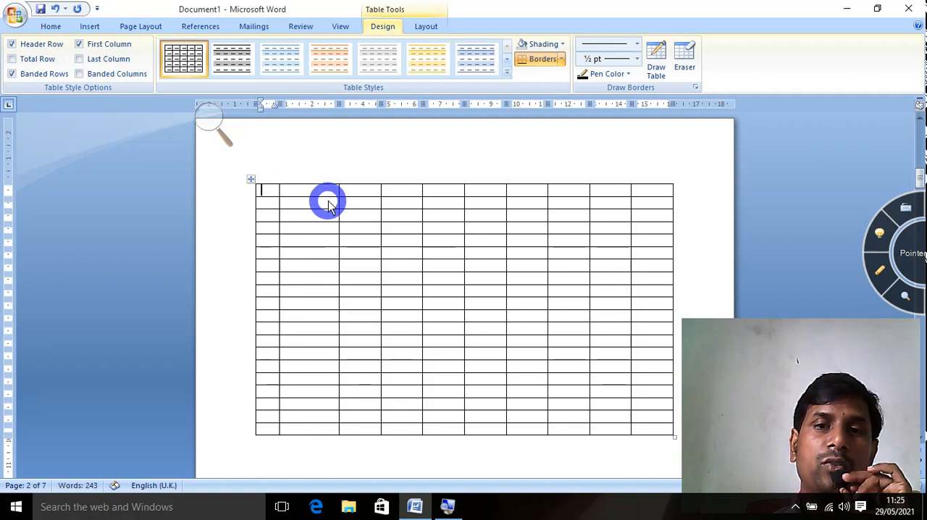
left_click_drag(341, 199, 356, 196)
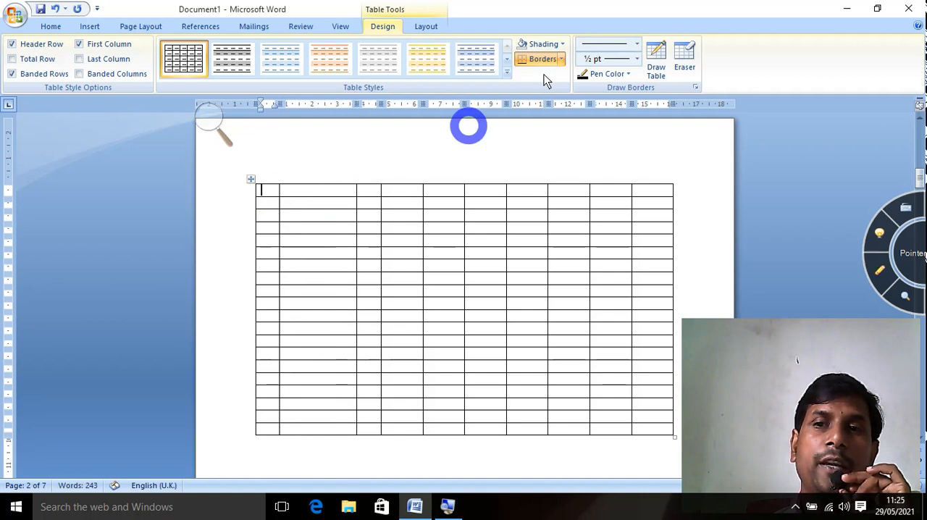
Draw a full-width row above the table's first row using the thick-thin multi-line border style at 3 pt.
left_click(637, 45)
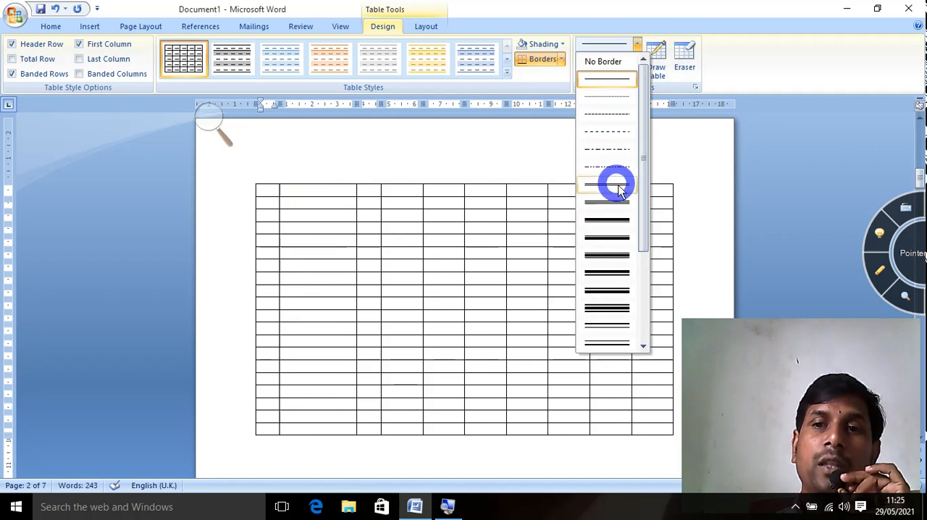
left_click(604, 224)
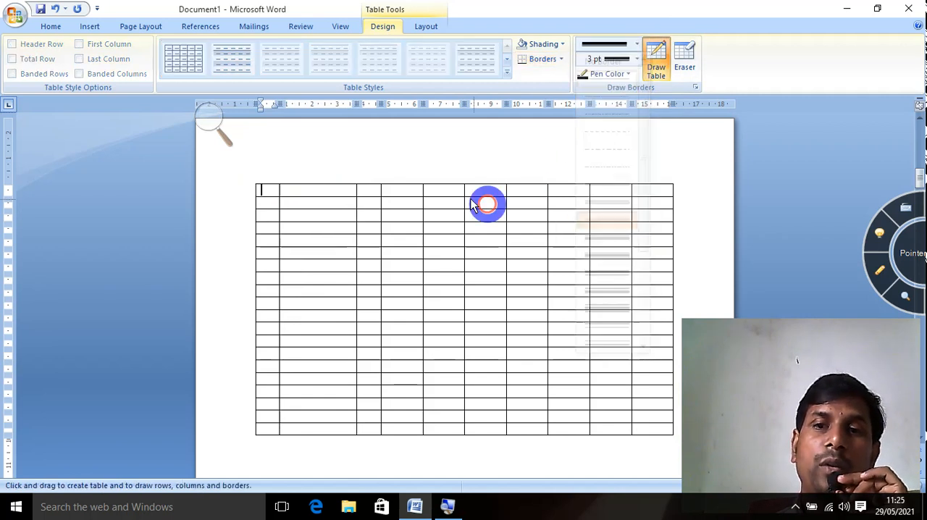
mouse_move(268, 178)
left_mouse_down()
mouse_move(471, 209)
mouse_move(598, 182)
mouse_move(674, 186)
left_mouse_up()
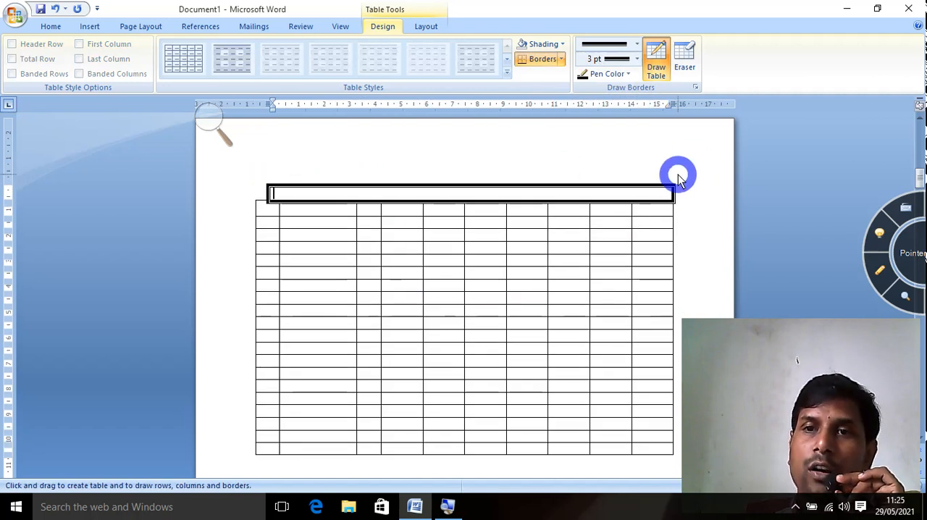
Redraw the added row's borders with a 6 pt orange pen, including a horizontal line that splits it into two rows.
left_click(636, 58)
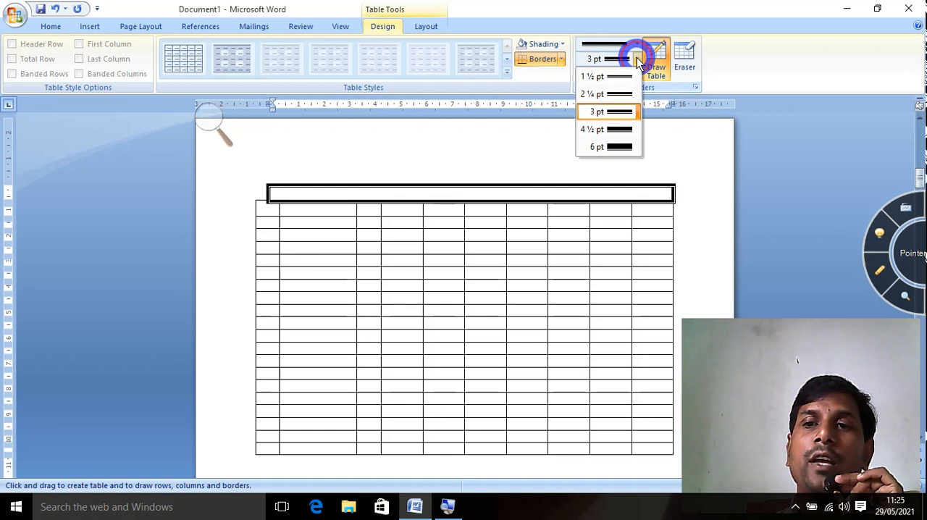
left_click(614, 147)
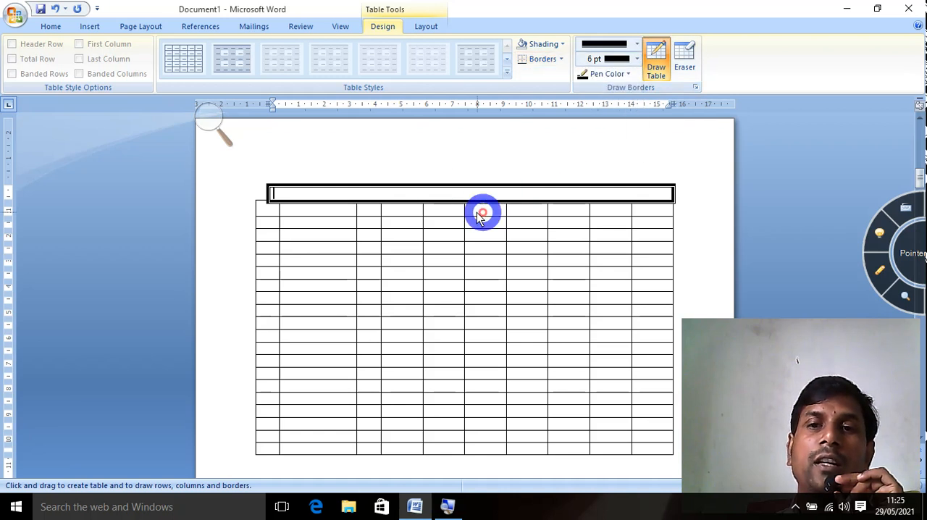
left_click(629, 74)
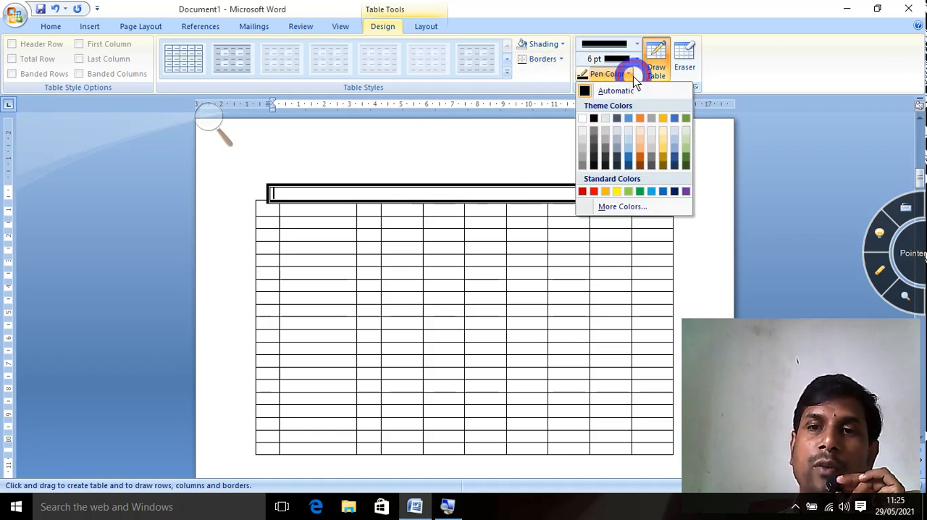
left_click(605, 191)
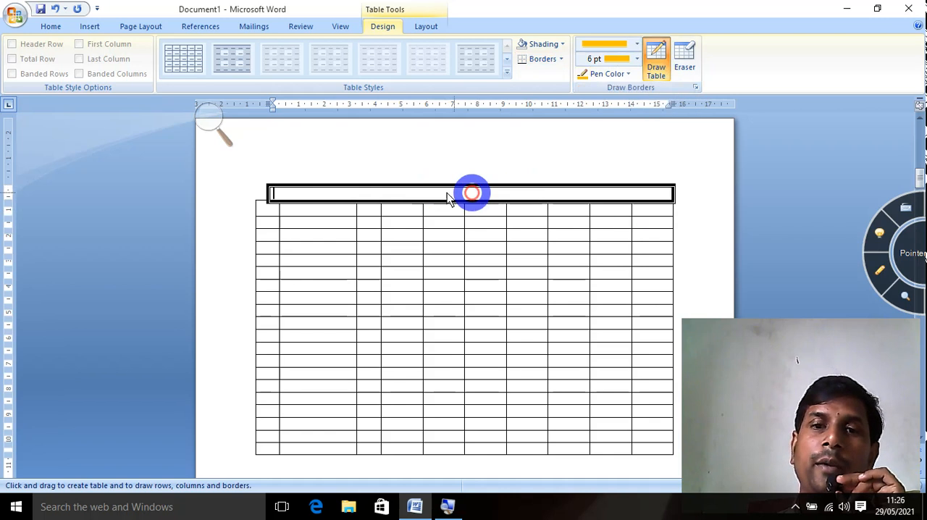
left_click(362, 185)
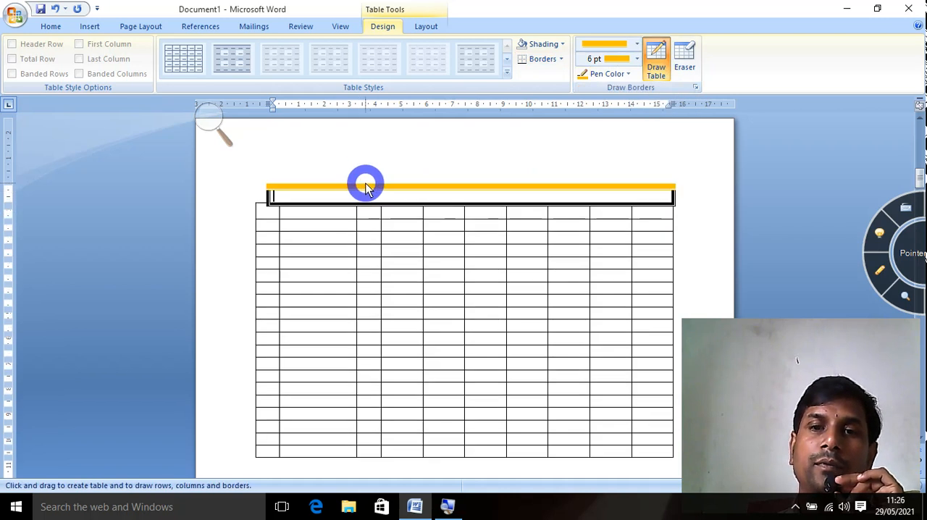
left_click(268, 195)
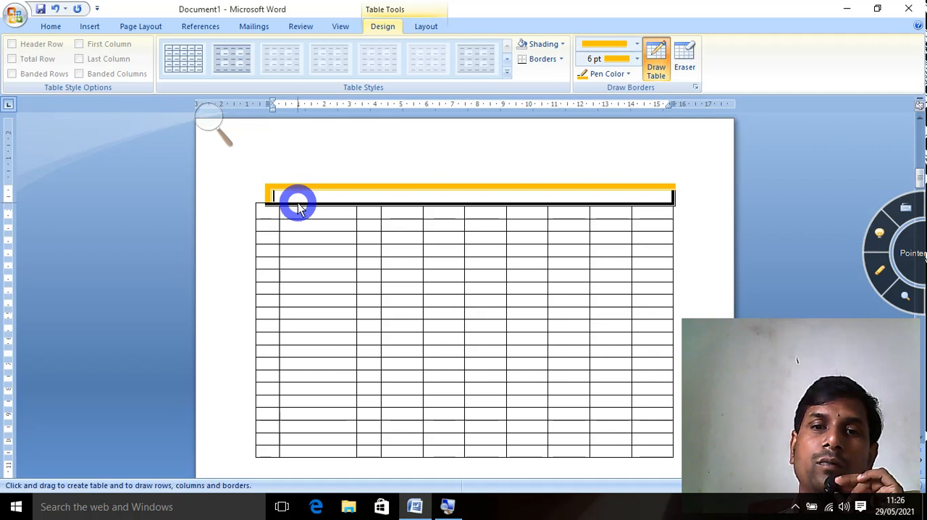
left_click(308, 206)
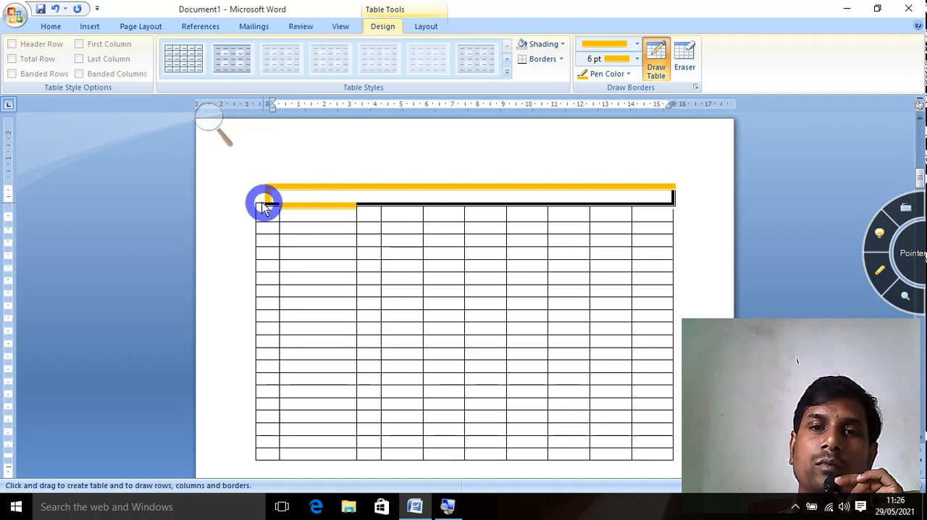
left_click_drag(264, 207, 482, 210)
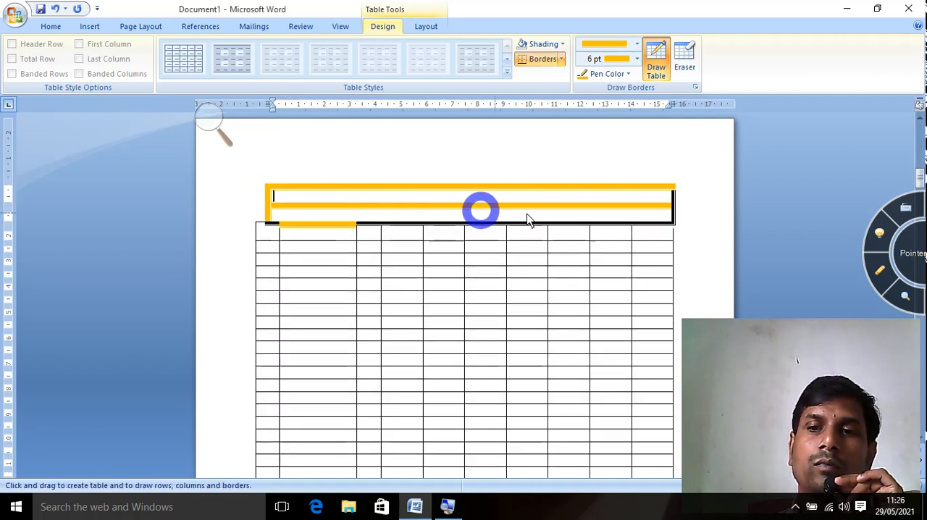
left_click_drag(673, 191, 671, 225)
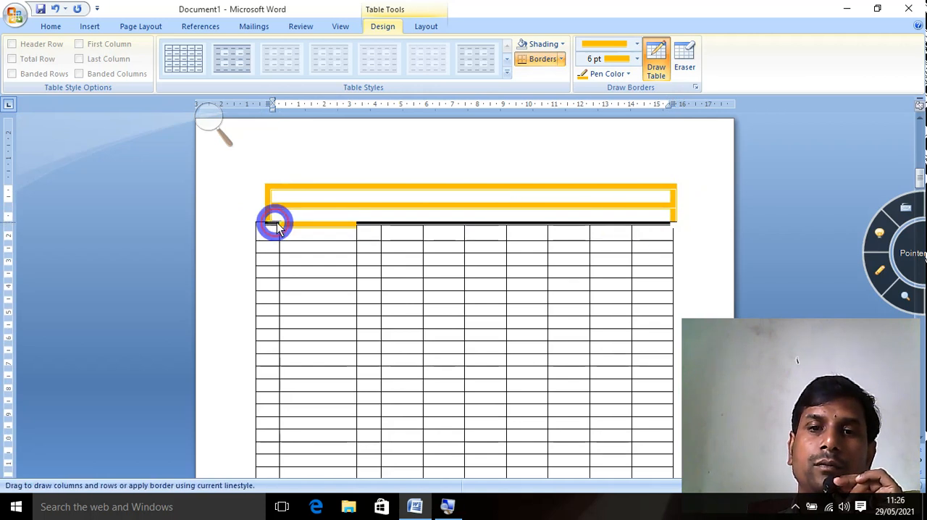
left_click_drag(279, 226, 671, 229)
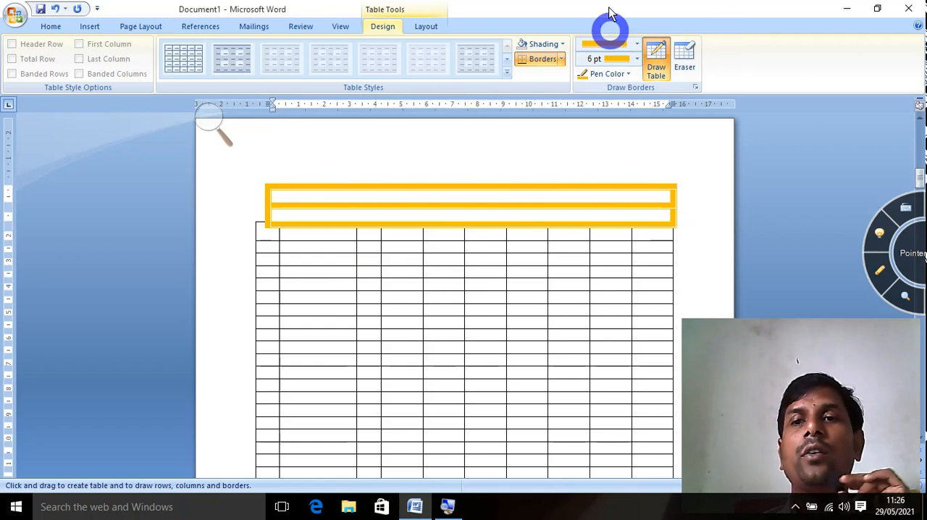
Redraw the orange borders of the two added rows with a single ¼ pt line in the automatic color.
left_click(637, 46)
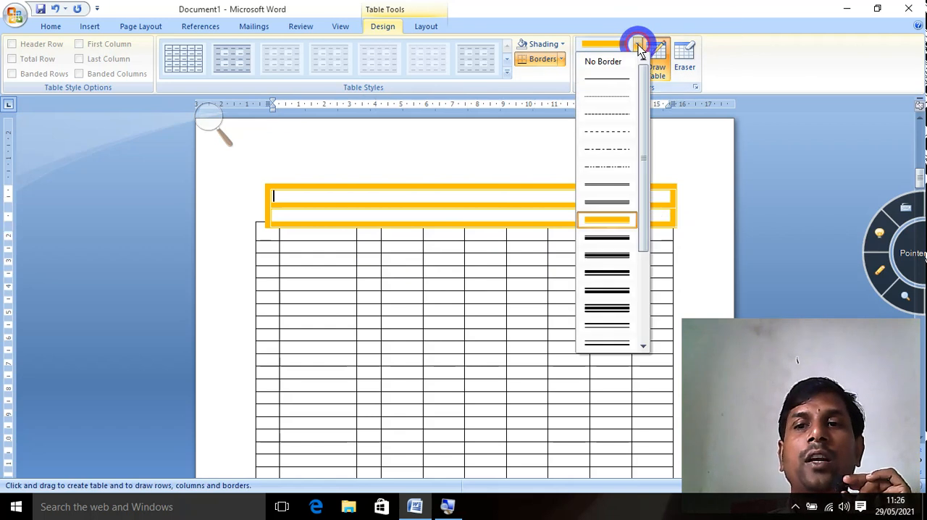
left_click(623, 81)
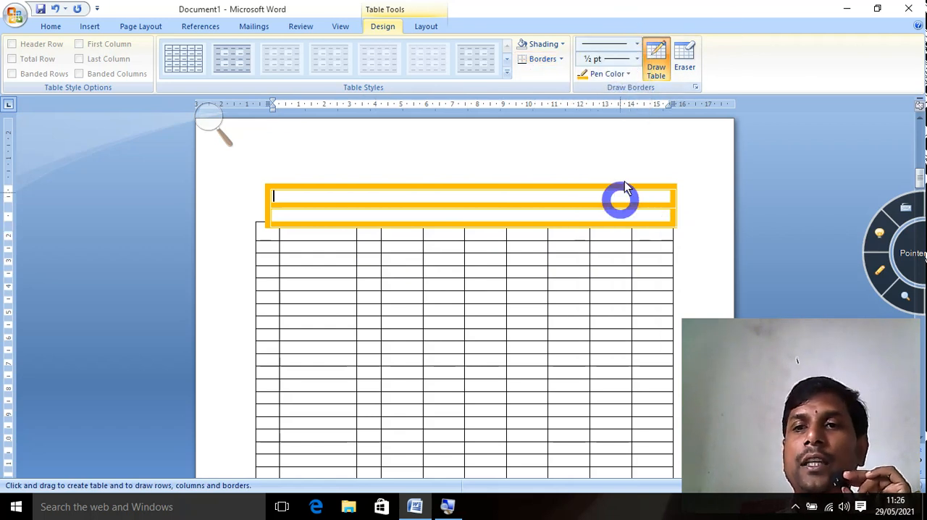
left_click(637, 58)
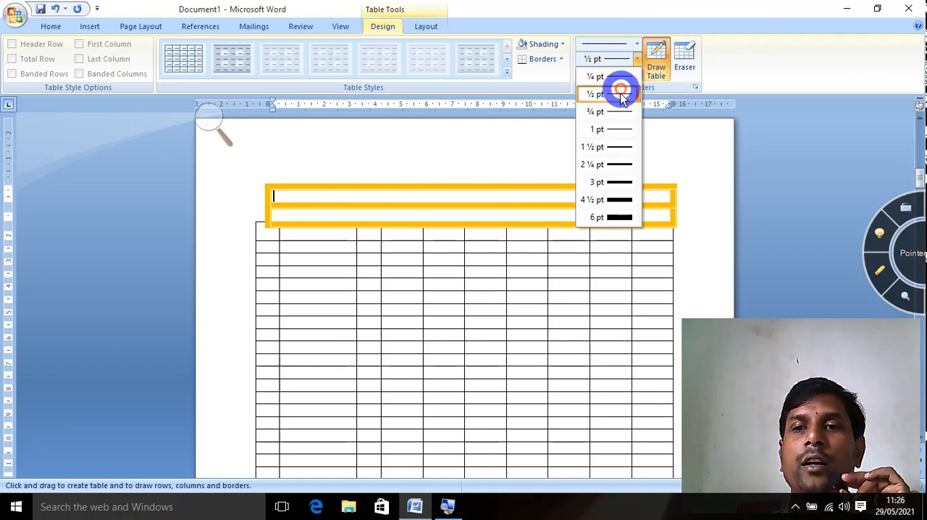
left_click(612, 65)
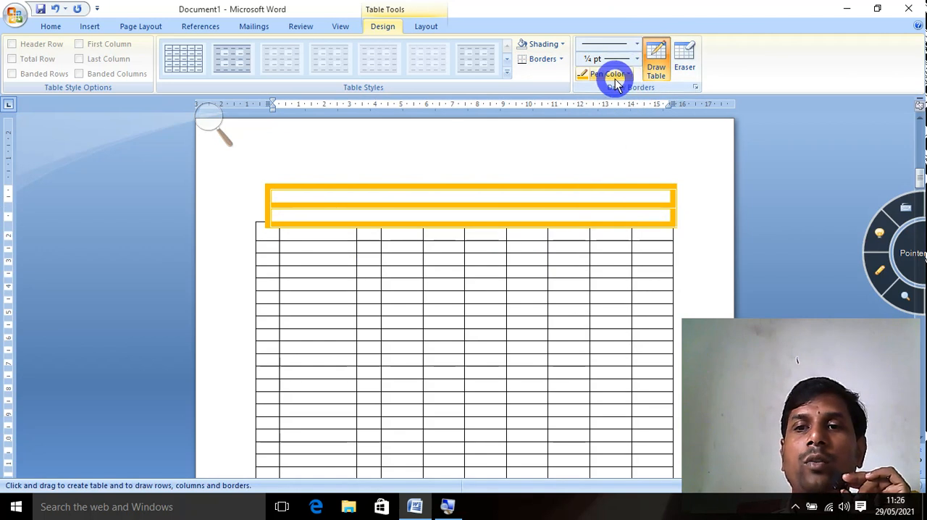
left_click(614, 74)
left_click(588, 90)
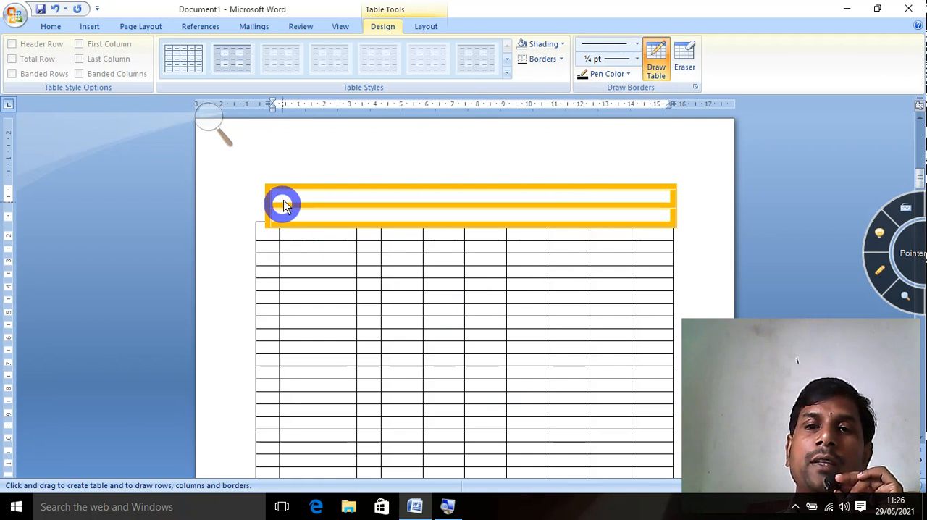
left_click_drag(272, 188, 329, 189)
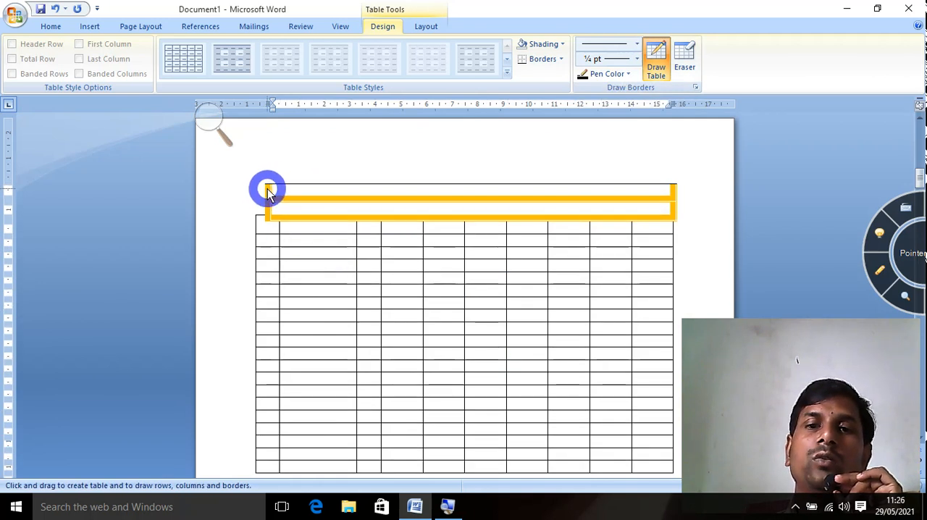
left_click_drag(300, 194, 475, 225)
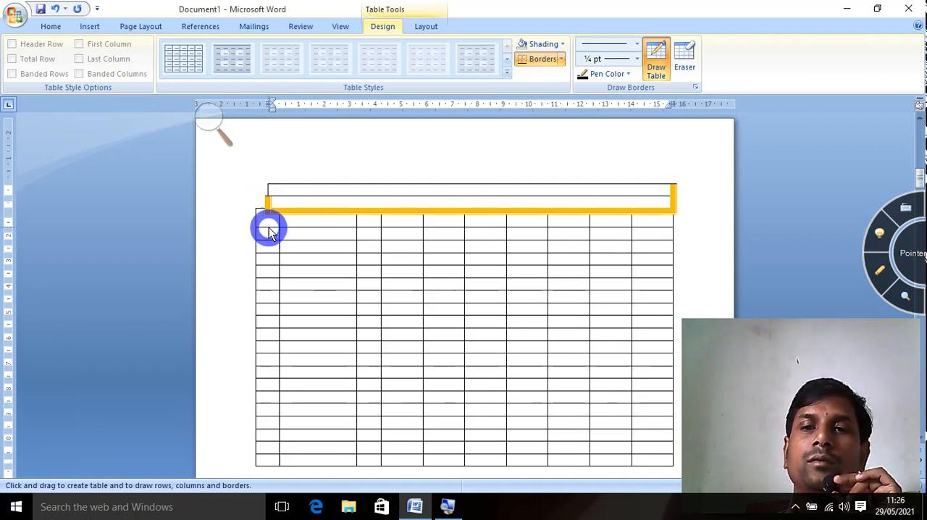
mouse_move(274, 212)
left_mouse_down()
mouse_move(672, 217)
mouse_move(671, 199)
left_mouse_up()
left_click_drag(269, 190, 268, 208)
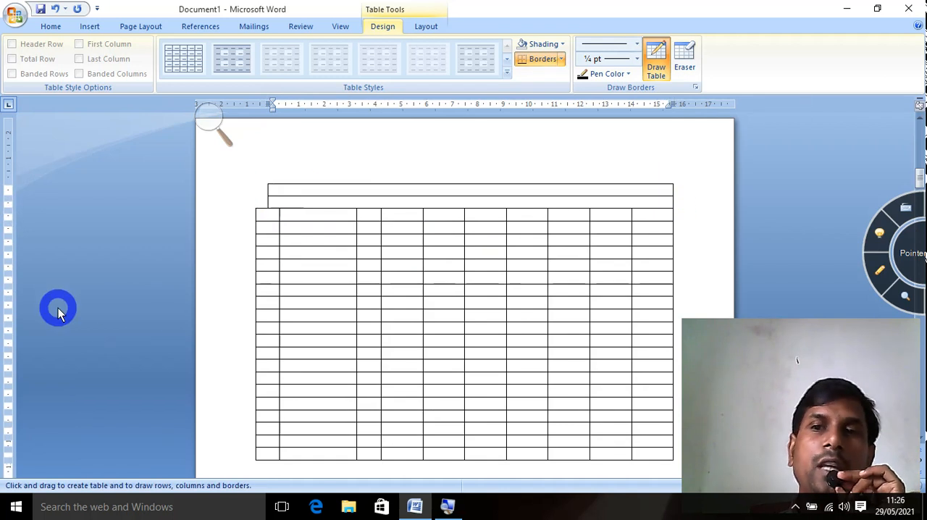
Erase the two drawn rows above the 10-column table with the Eraser.
left_click(686, 61)
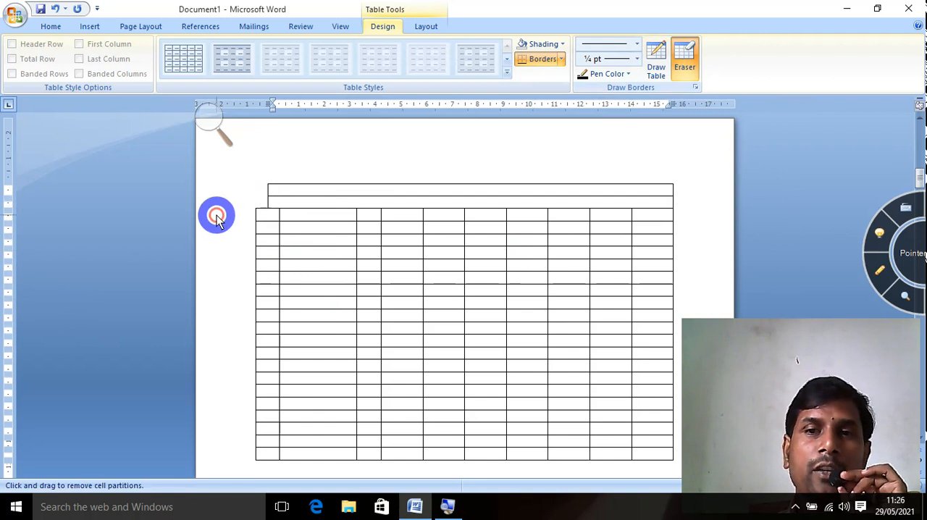
left_click_drag(259, 189, 608, 188)
left_click_drag(265, 186, 375, 188)
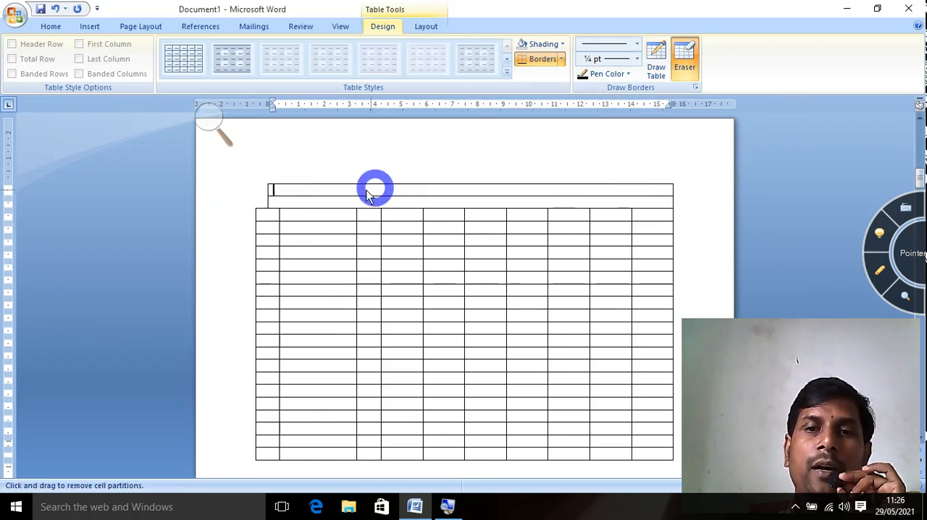
mouse_move(255, 184)
left_mouse_down()
mouse_move(338, 200)
mouse_move(686, 202)
left_mouse_up()
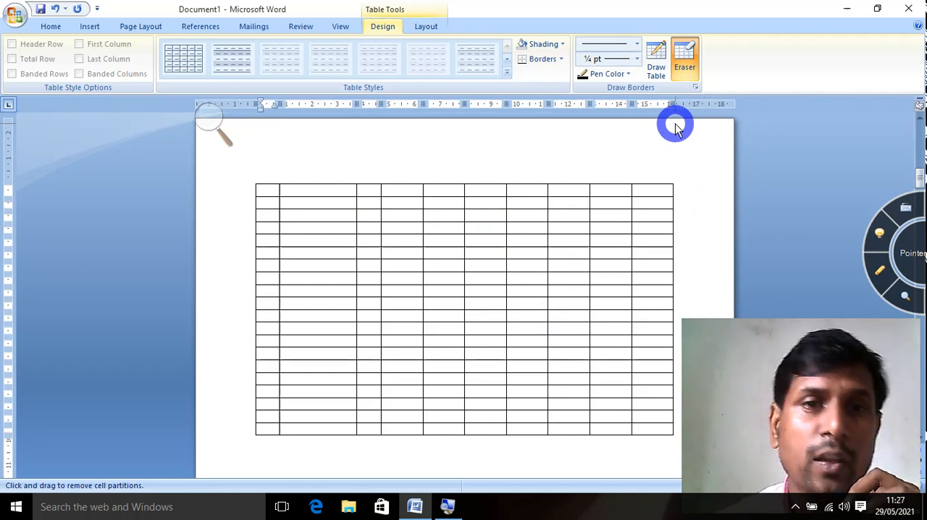
left_click(85, 29)
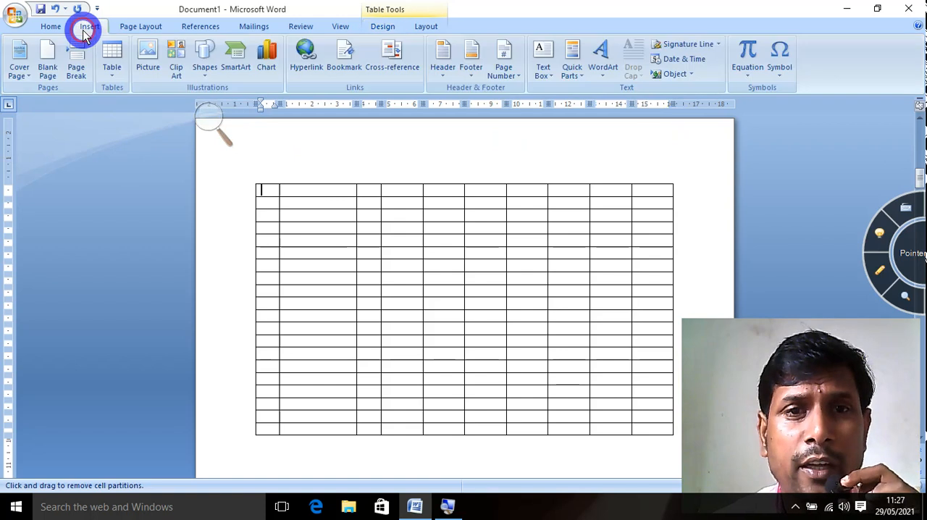
left_click(110, 85)
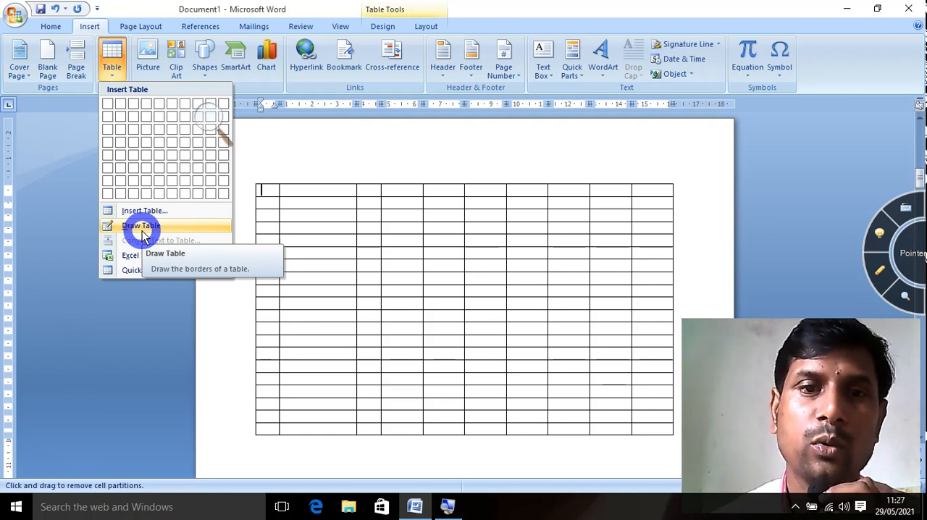
scroll(394, 454, "down", 3)
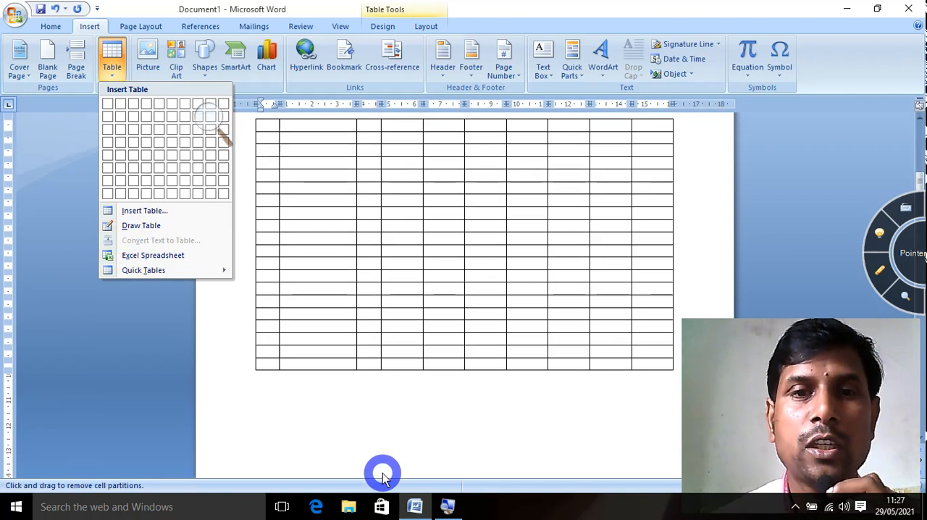
left_click(277, 373)
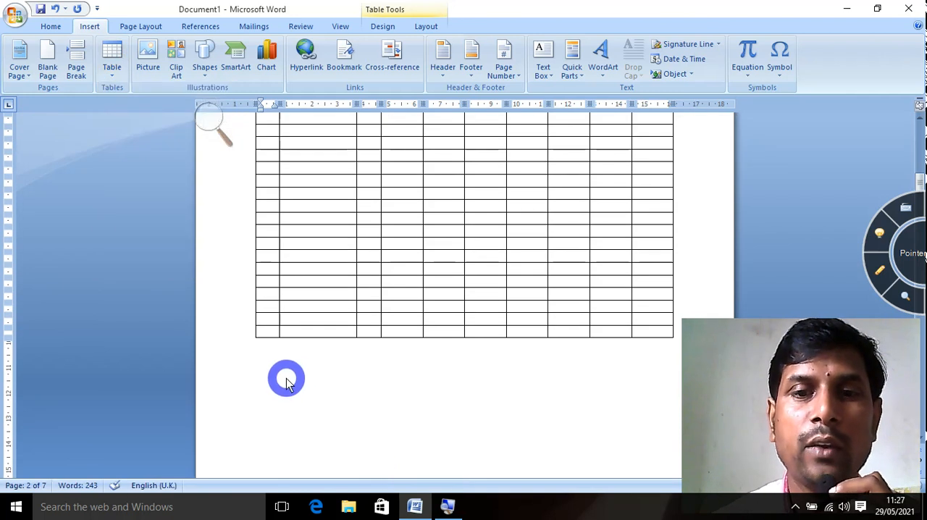
Select the entire 10-column table on the second page and delete the table.
left_click(286, 378)
scroll(430, 275, "up", 9)
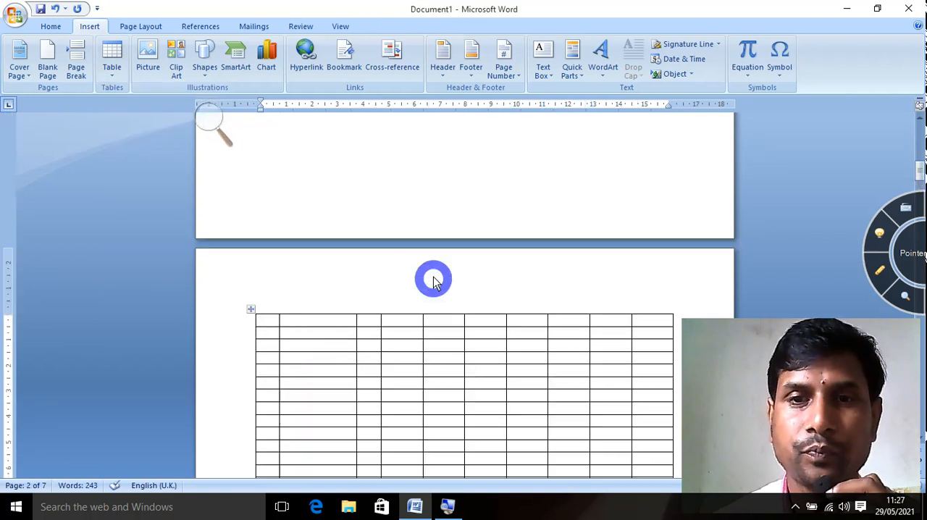
left_click(251, 310)
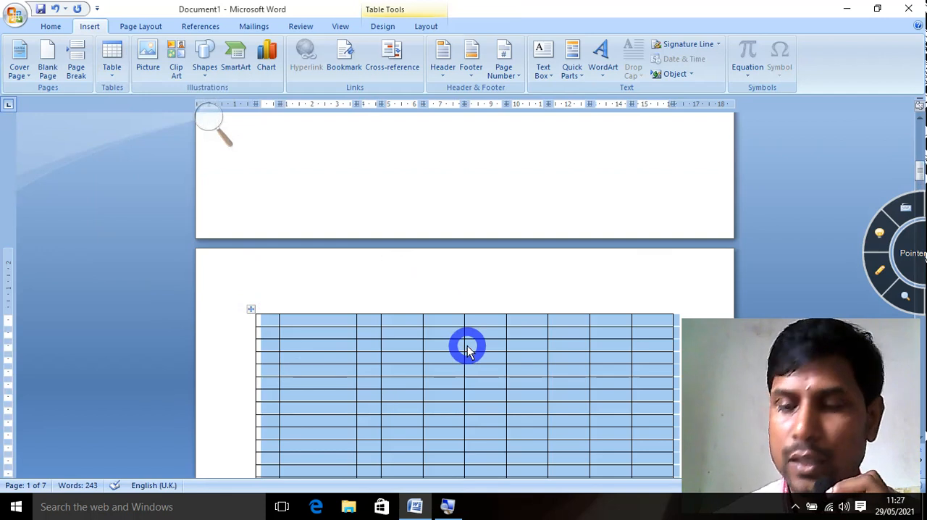
left_click(425, 29)
left_click(128, 64)
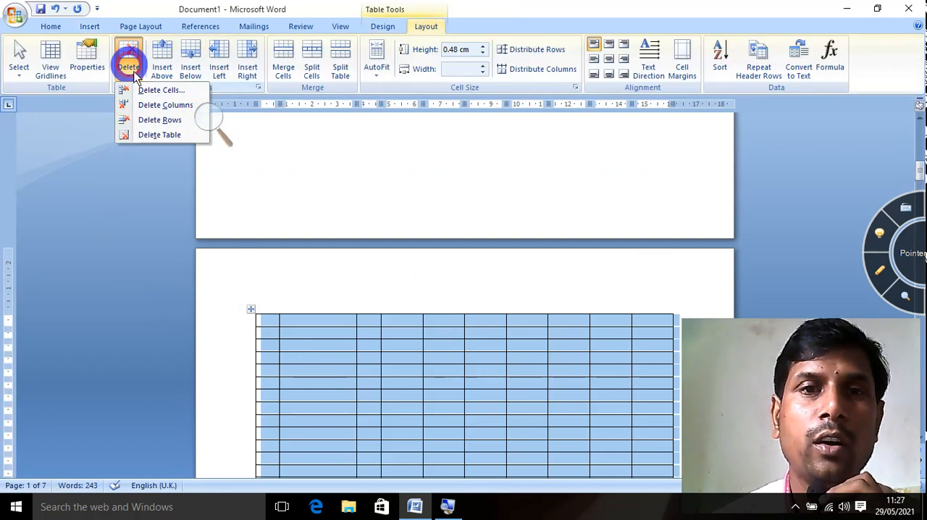
left_click(159, 135)
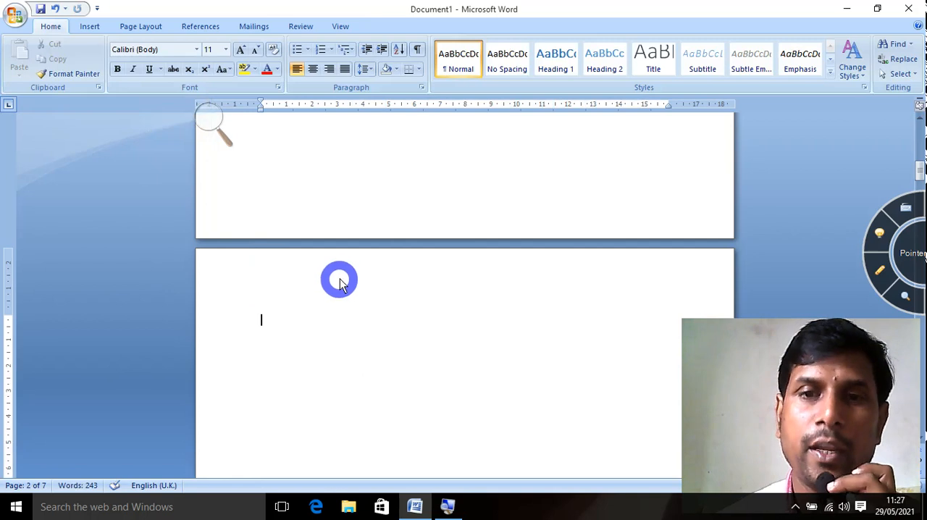
Convert the three lines of sample text into a one-column table, separating the text at paragraphs with automatic fixed column width.
scroll(340, 281, "down", 3)
scroll(340, 281, "up", 1)
scroll(340, 281, "down", 2)
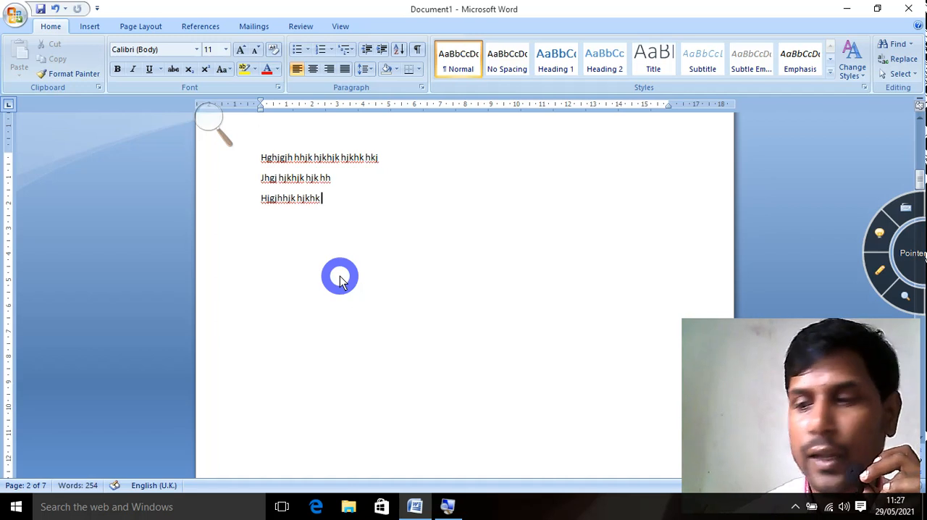
left_click_drag(356, 229, 265, 163)
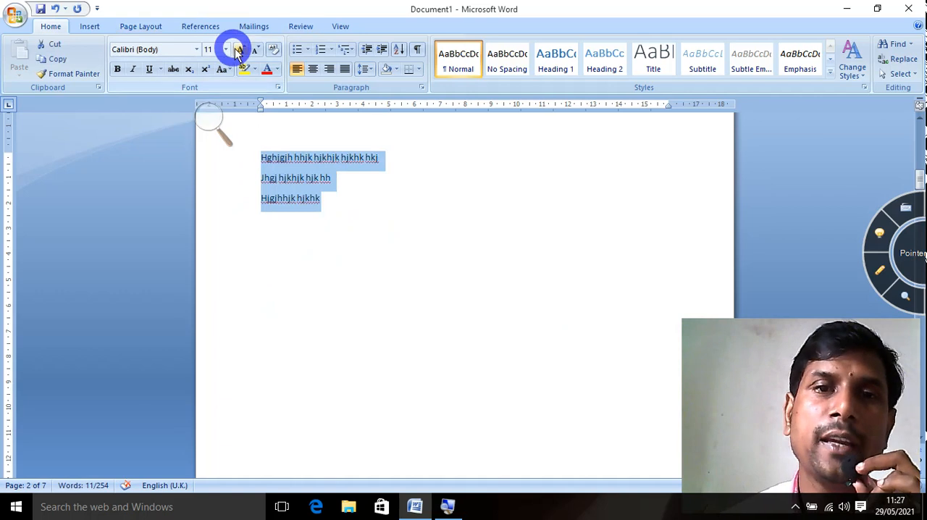
left_click(91, 28)
left_click(113, 64)
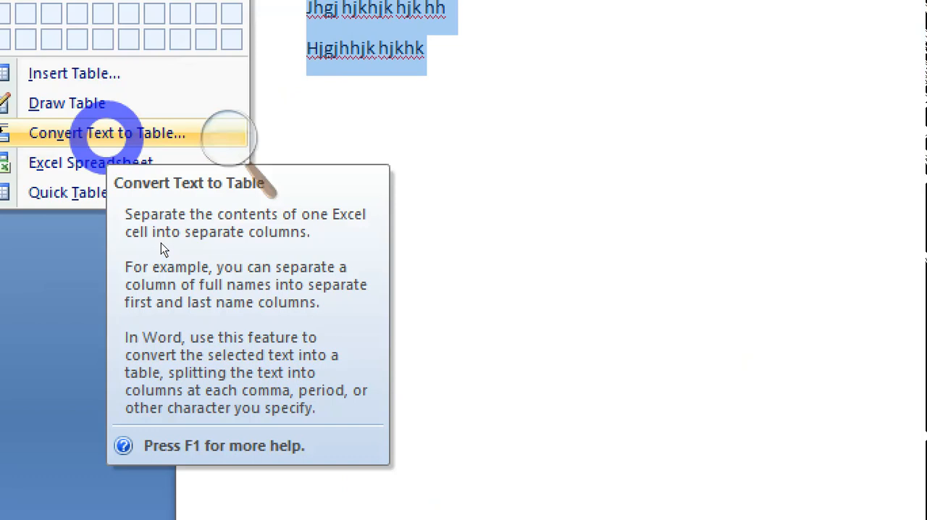
left_click(107, 133)
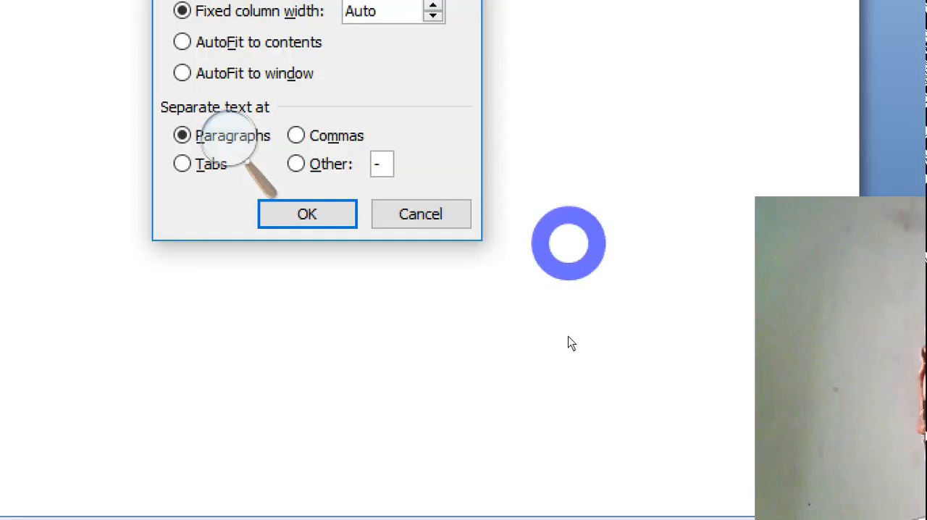
left_click(307, 213)
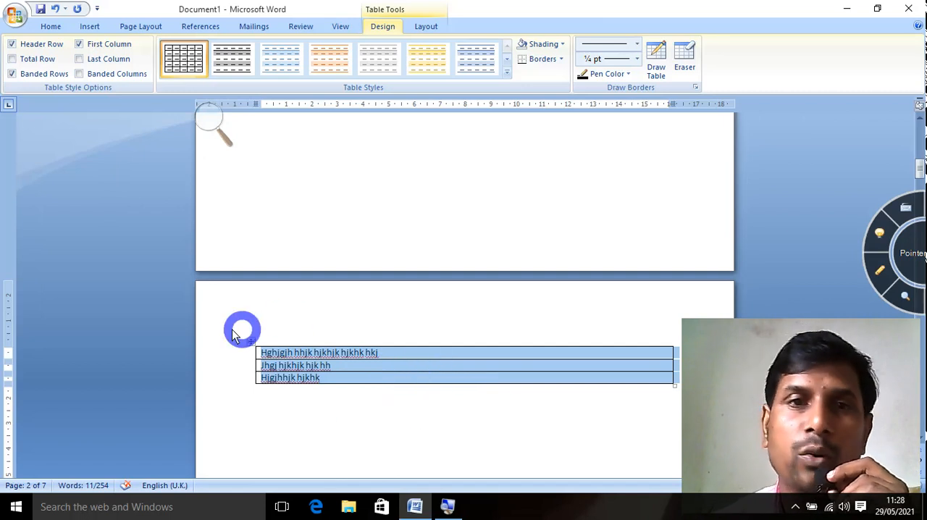
left_click(90, 26)
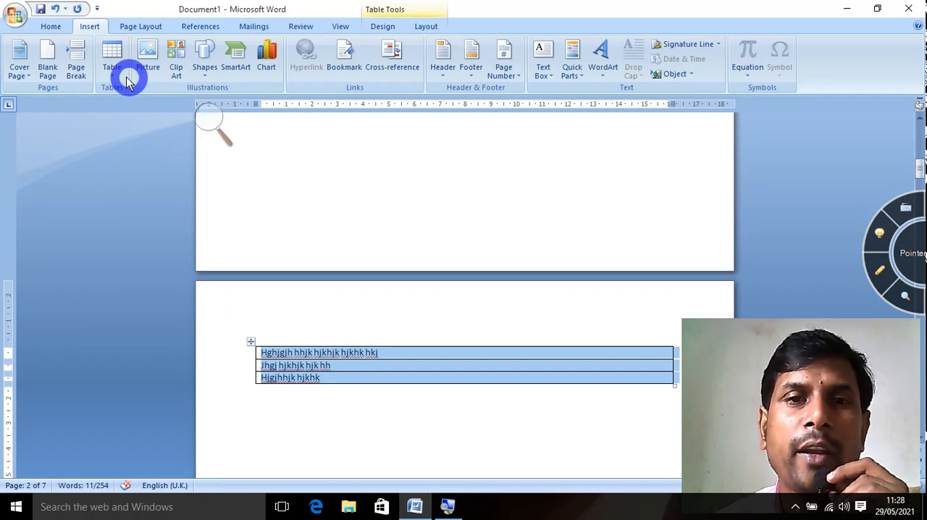
left_click(118, 78)
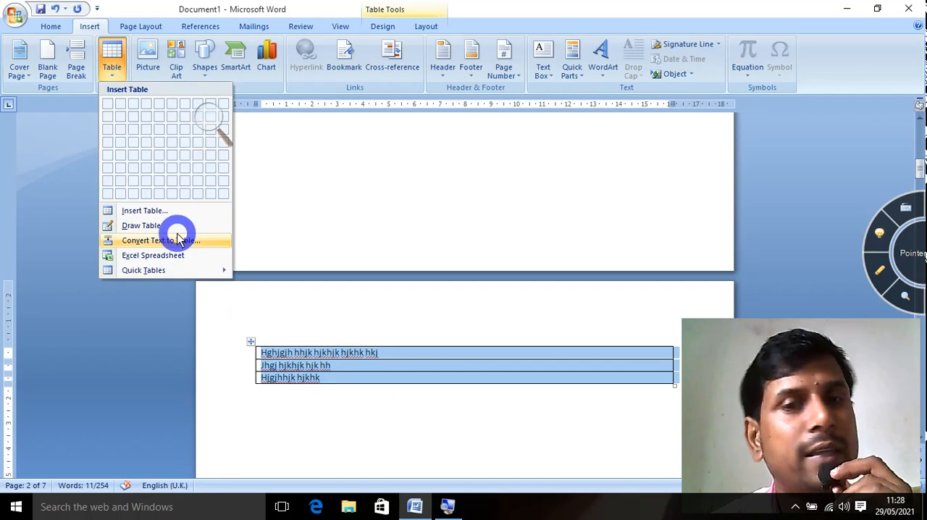
left_click(289, 432)
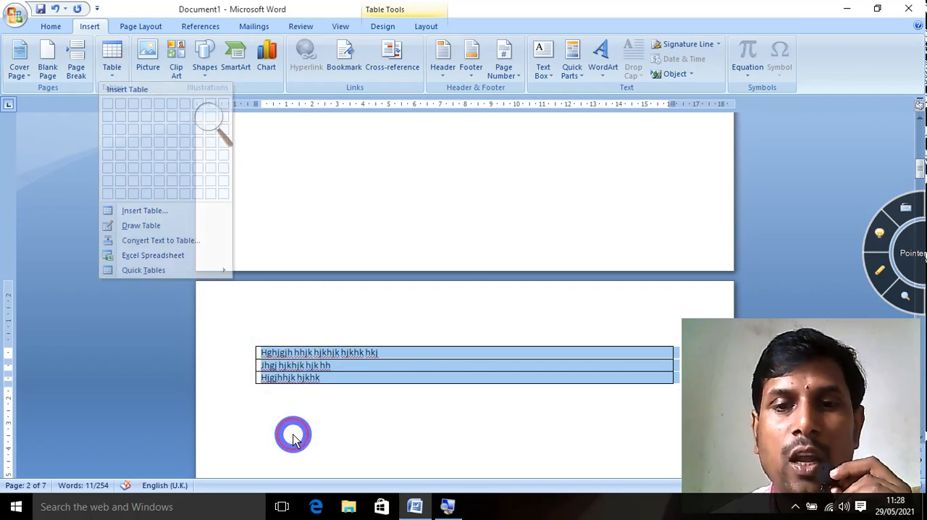
left_click(118, 77)
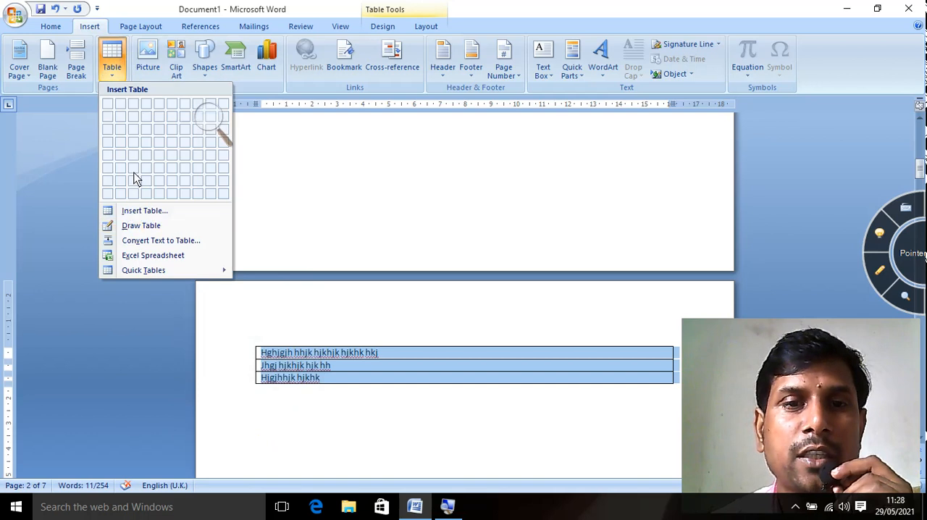
Insert an Excel spreadsheet into the document below the three-row text table.
left_click(341, 436)
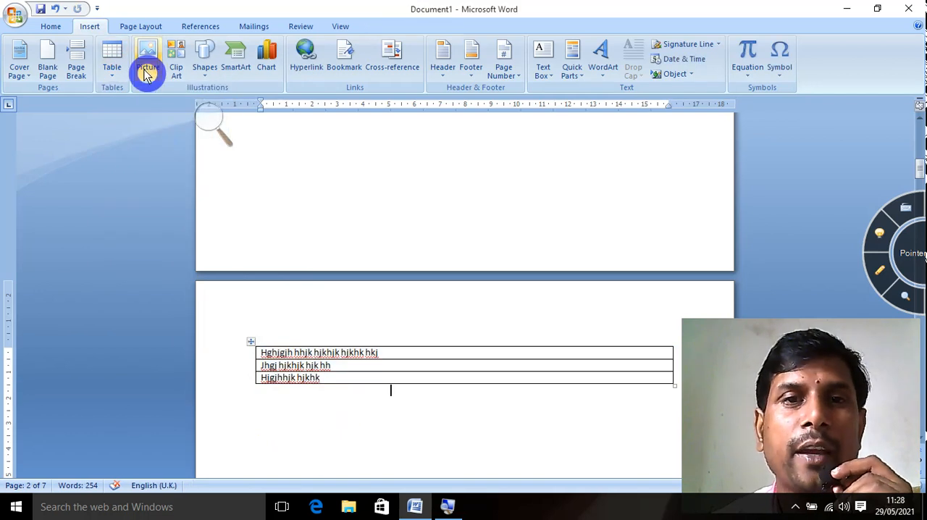
left_click(118, 78)
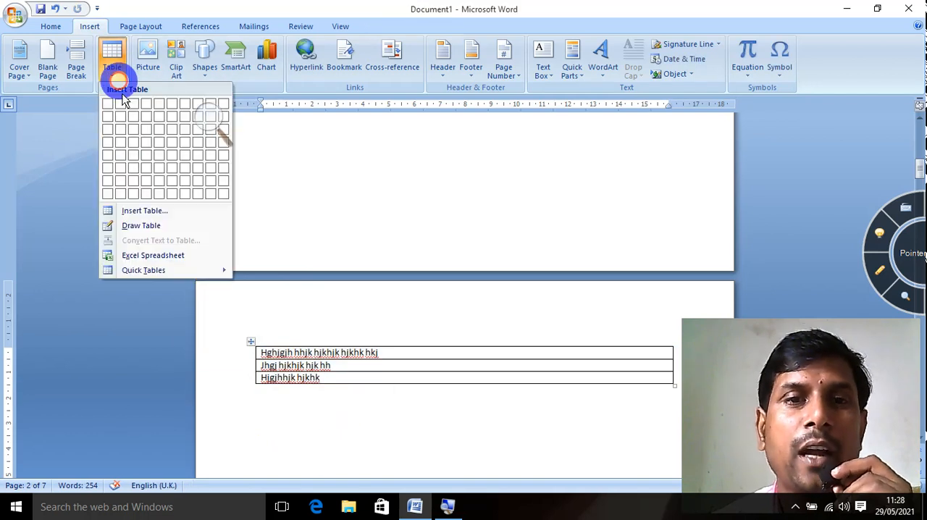
left_click(143, 259)
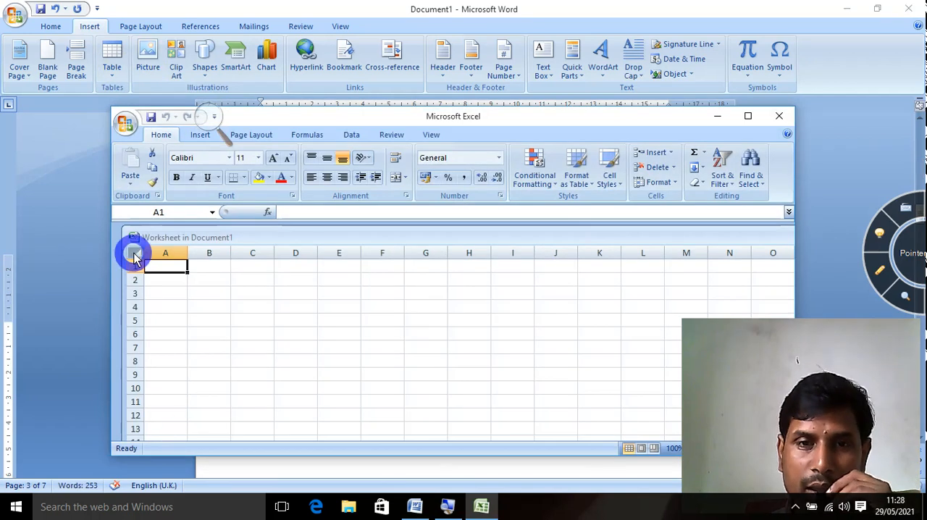
Apply All Borders to every cell of the embedded worksheet and close Excel to return to the document.
left_click(131, 257)
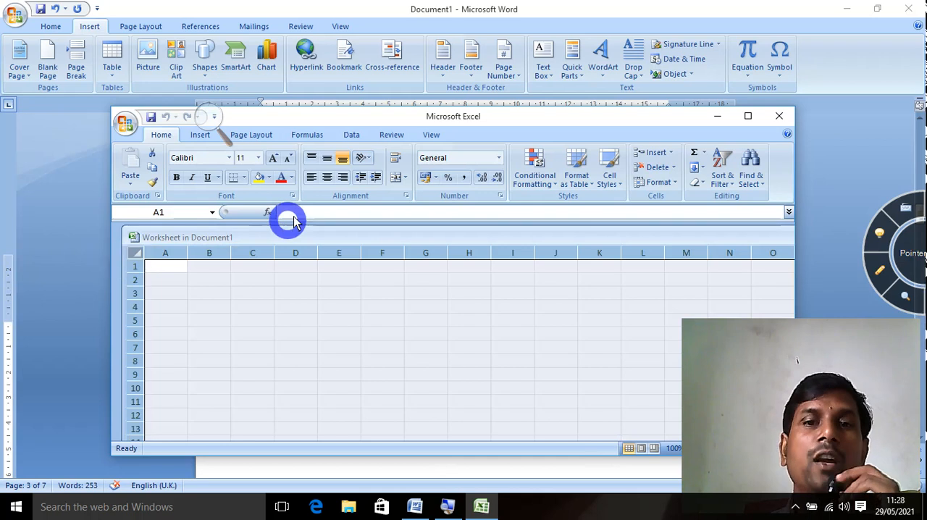
left_click(245, 179)
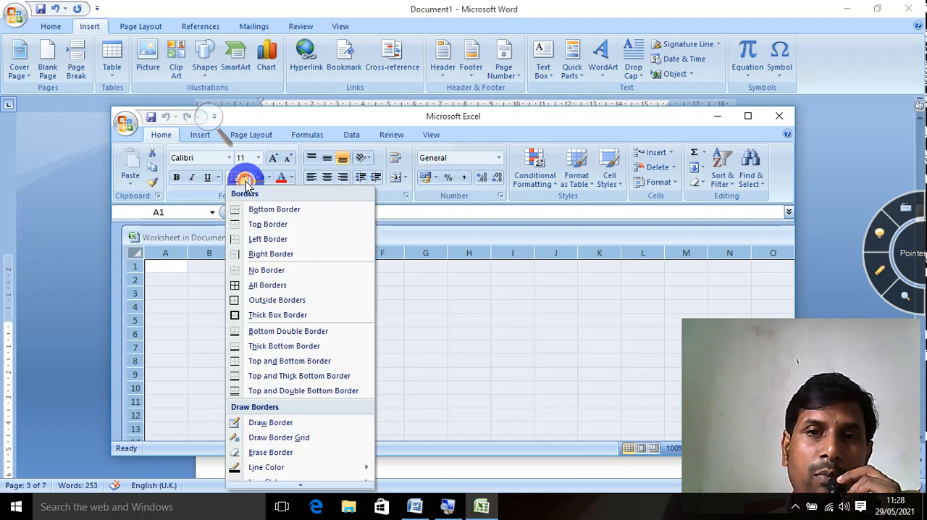
left_click(258, 285)
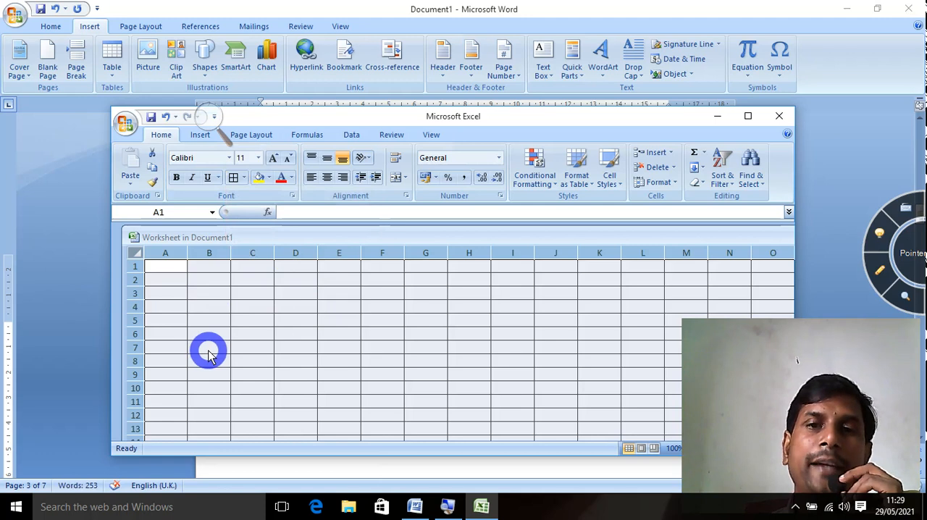
left_click(782, 118)
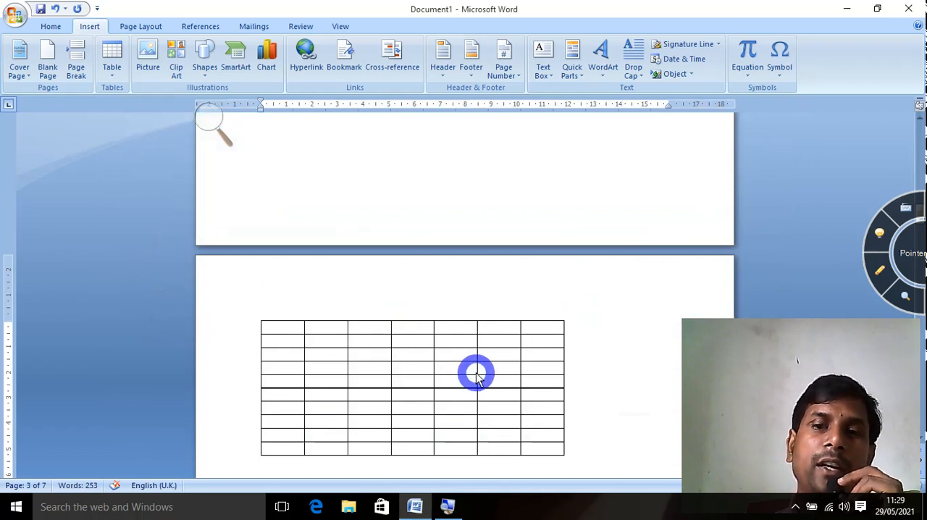
Start a new line after the embedded worksheet and insert the With Subheads 2 quick table.
key("Return")
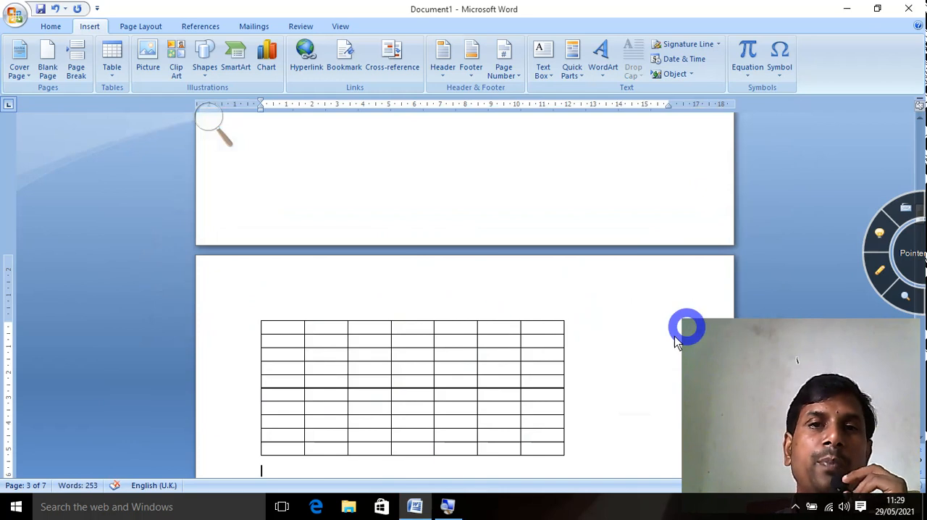
left_click(111, 69)
left_click(135, 269)
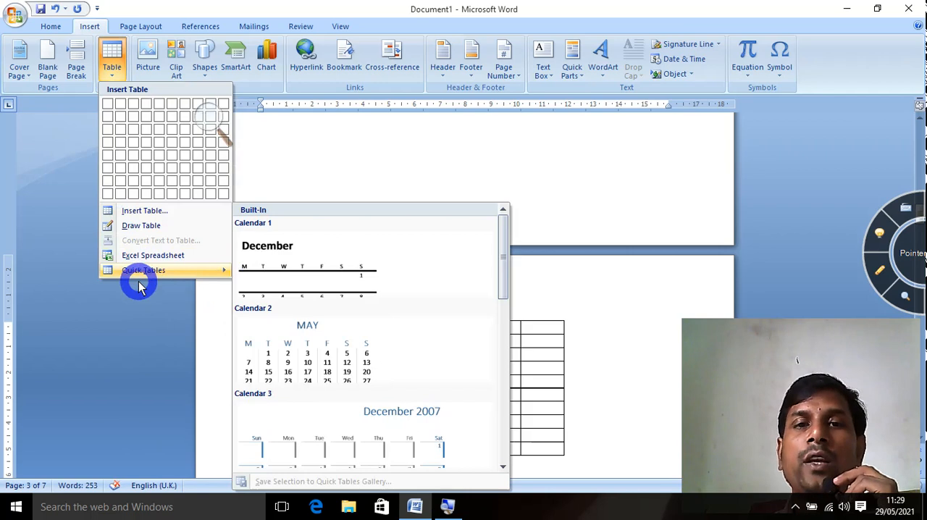
scroll(368, 322, "down", 5)
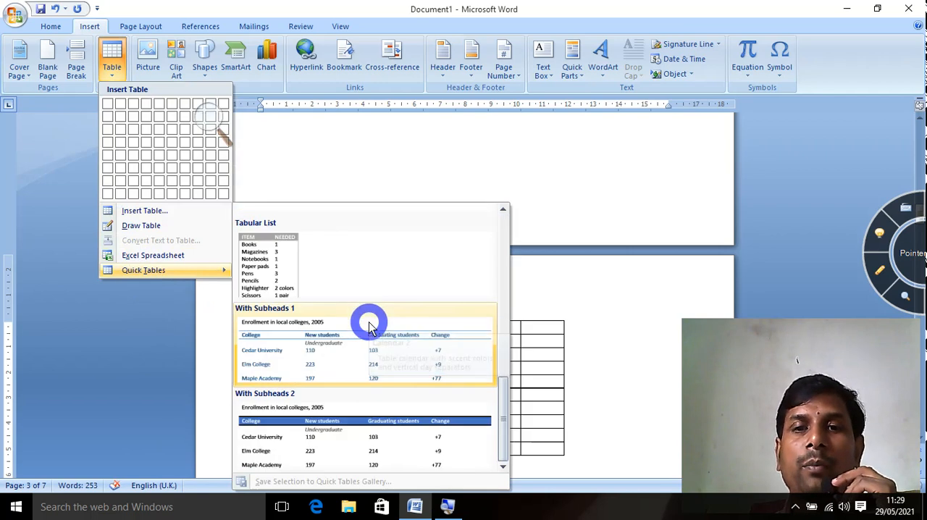
left_click(339, 452)
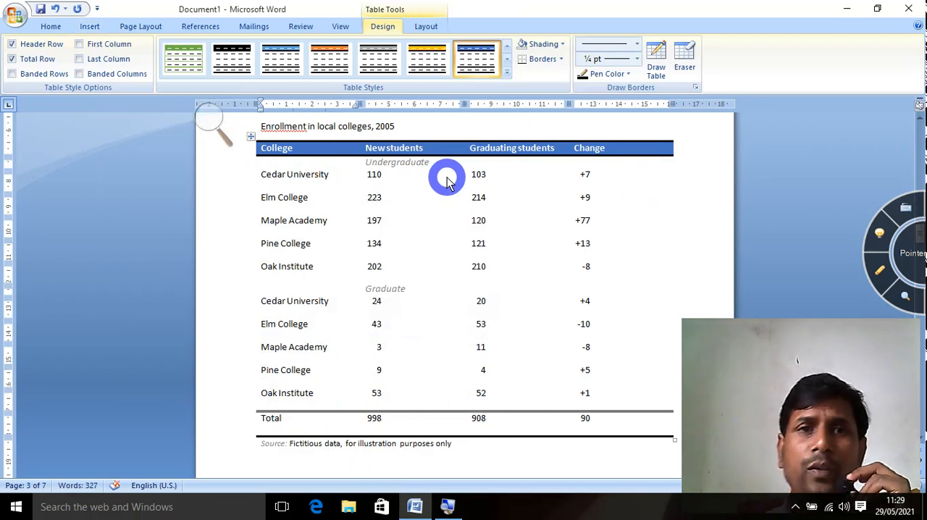
left_click(89, 28)
left_click(112, 76)
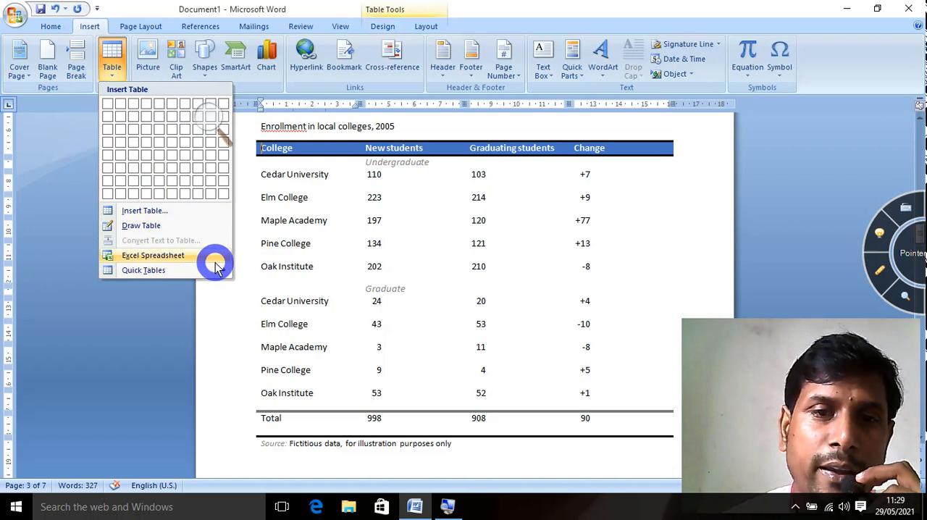
mouse_move(216, 277)
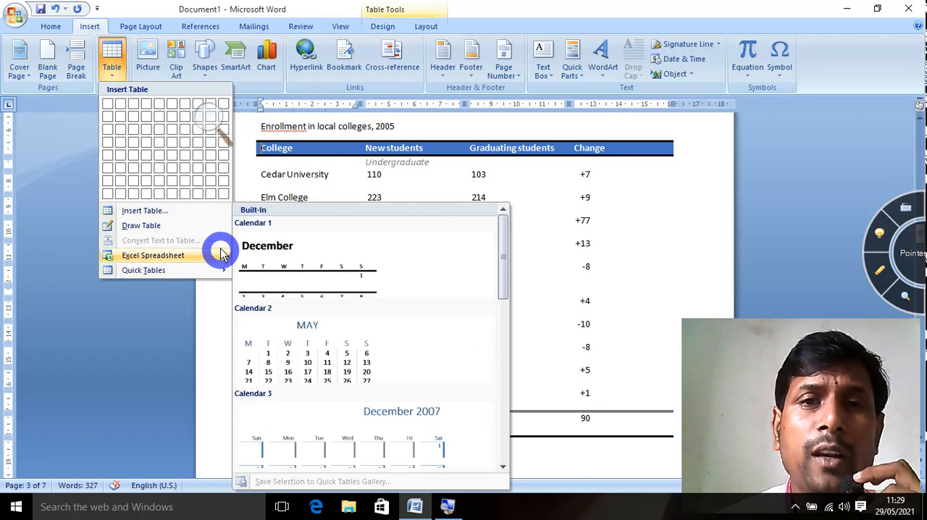
left_click(235, 357)
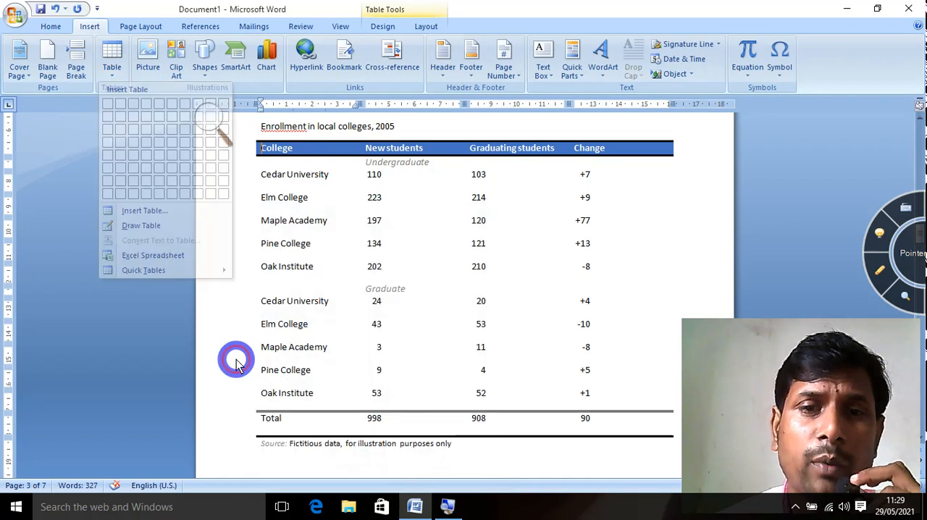